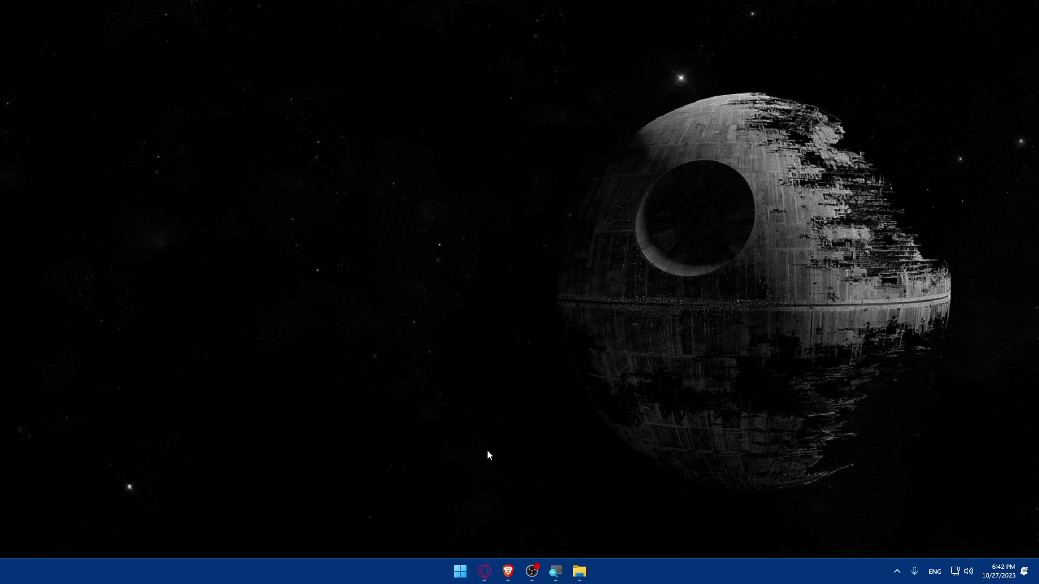
Open ecwid.com in the Brave browser and scroll through the homepage.
{"action": "left_click", "coordinate": [509, 570]}
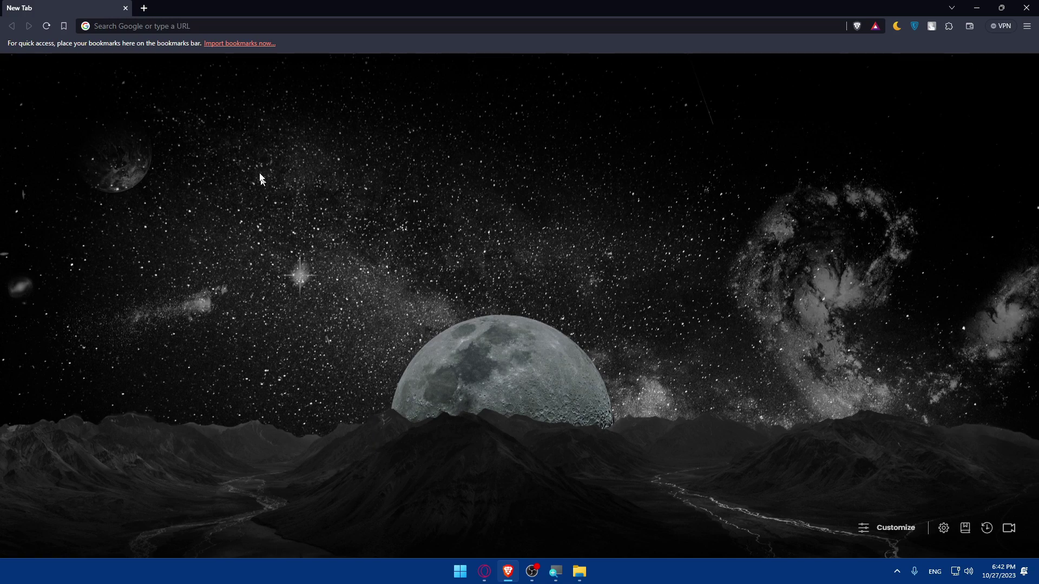
{"action": "left_click", "coordinate": [223, 23]}
{"action": "type", "text": "ecwid.com"}
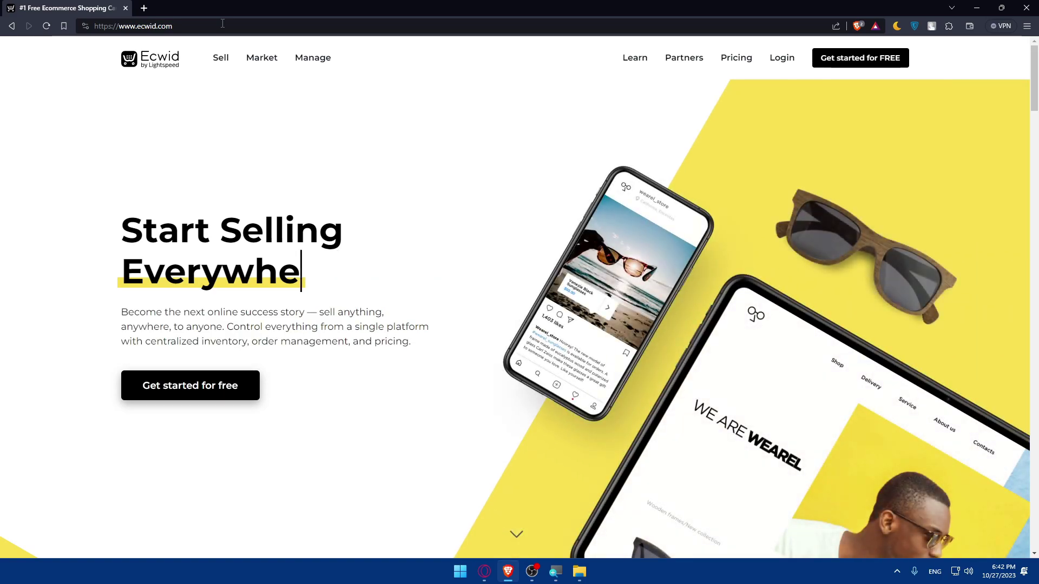
{"action": "scroll", "coordinate": [376, 127], "scroll_direction": "down", "scroll_amount": 5}
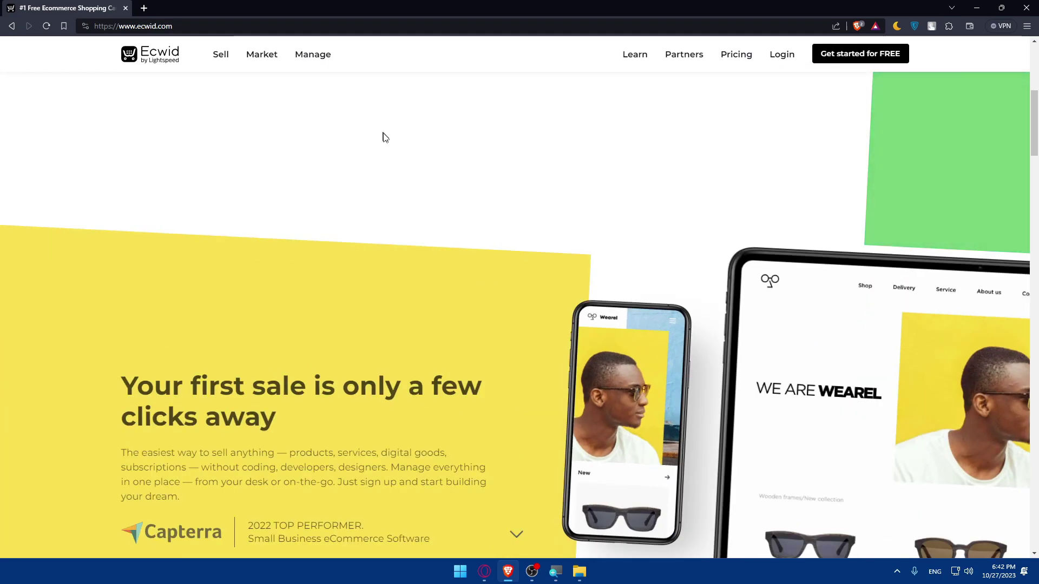
{"action": "scroll", "coordinate": [406, 213], "scroll_direction": "down", "scroll_amount": 8}
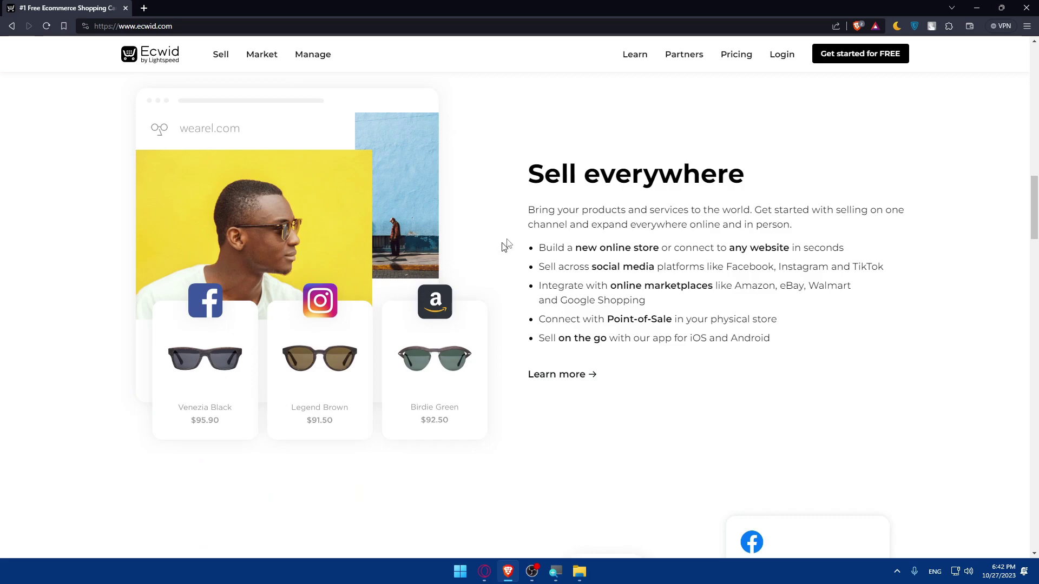
{"action": "scroll", "coordinate": [625, 230], "scroll_direction": "down", "scroll_amount": 3}
{"action": "scroll", "coordinate": [624, 229], "scroll_direction": "down", "scroll_amount": 14}
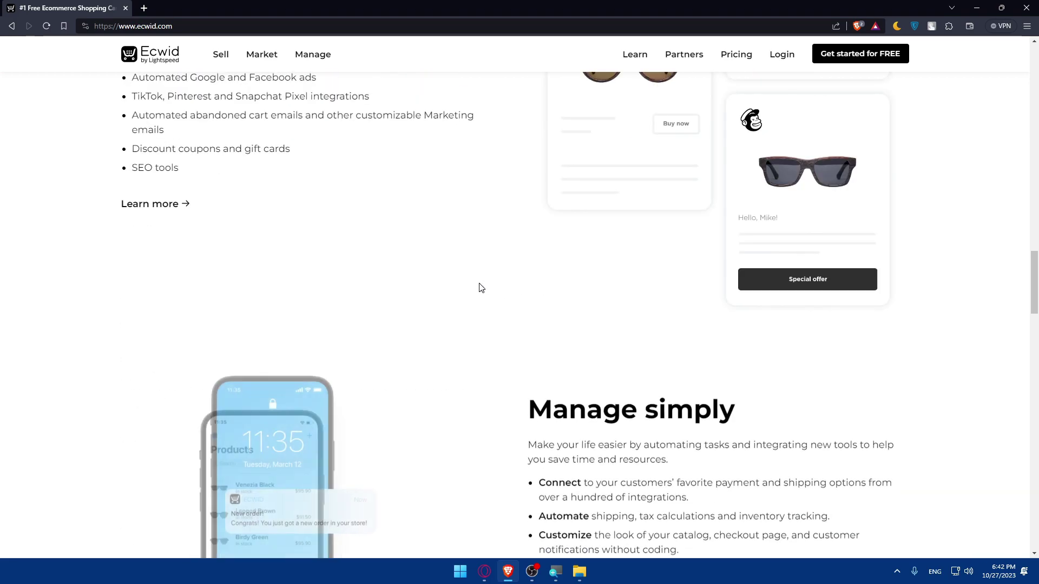
{"action": "scroll", "coordinate": [514, 267], "scroll_direction": "down", "scroll_amount": 20}
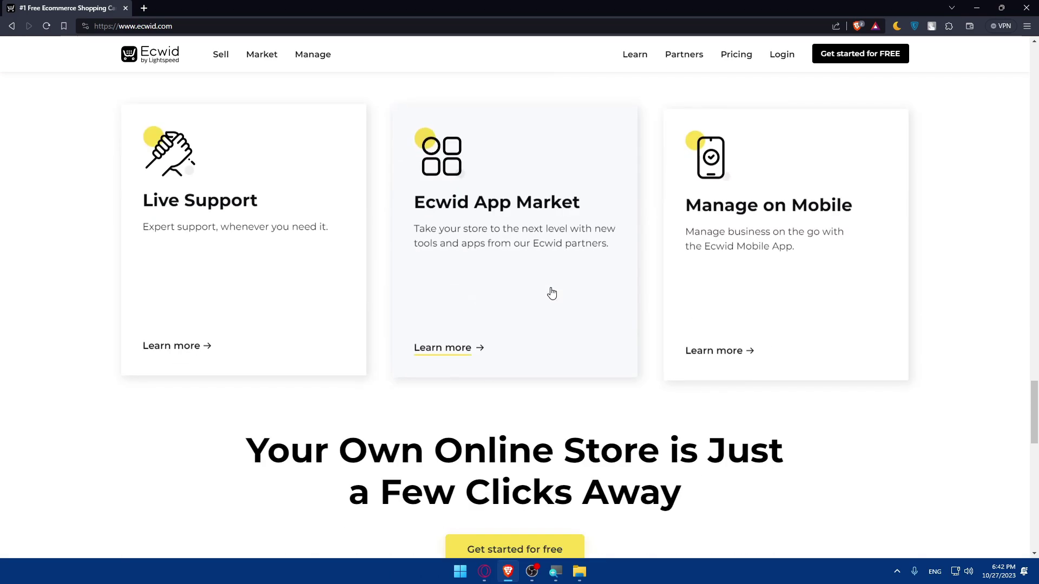
{"action": "scroll", "coordinate": [555, 302], "scroll_direction": "up", "scroll_amount": 20}
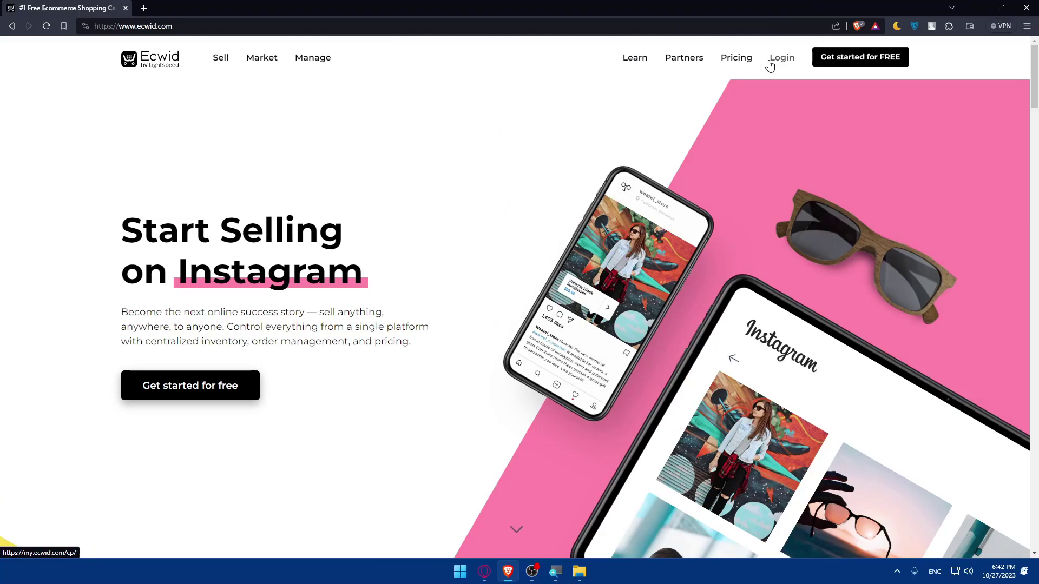
View the pricing plans billed monthly ($19, $39, $99), then go to the Login page.
{"action": "left_click", "coordinate": [742, 59]}
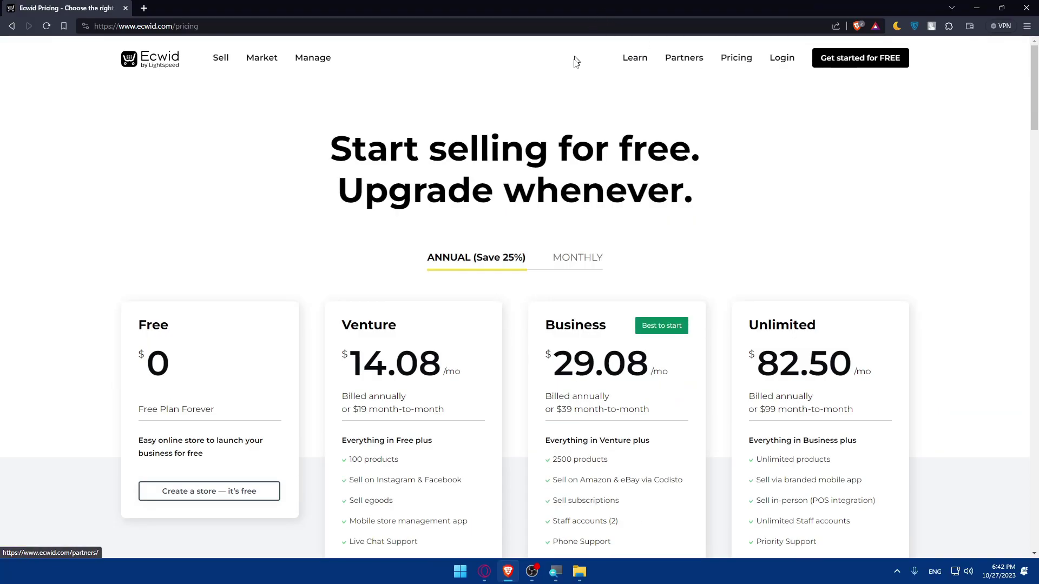
{"action": "scroll", "coordinate": [565, 135], "scroll_direction": "down", "scroll_amount": 3}
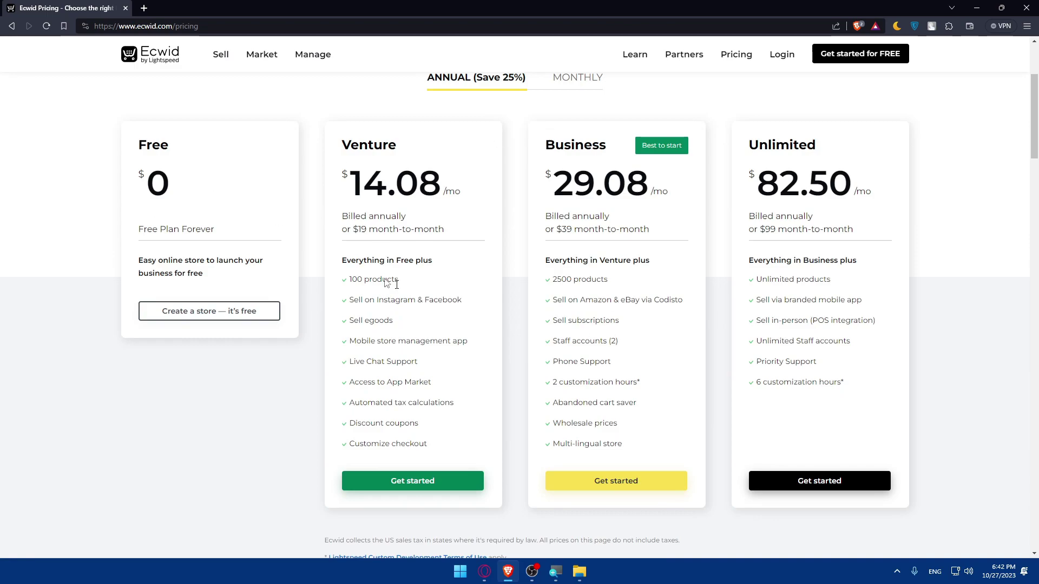
{"action": "left_click", "coordinate": [571, 87]}
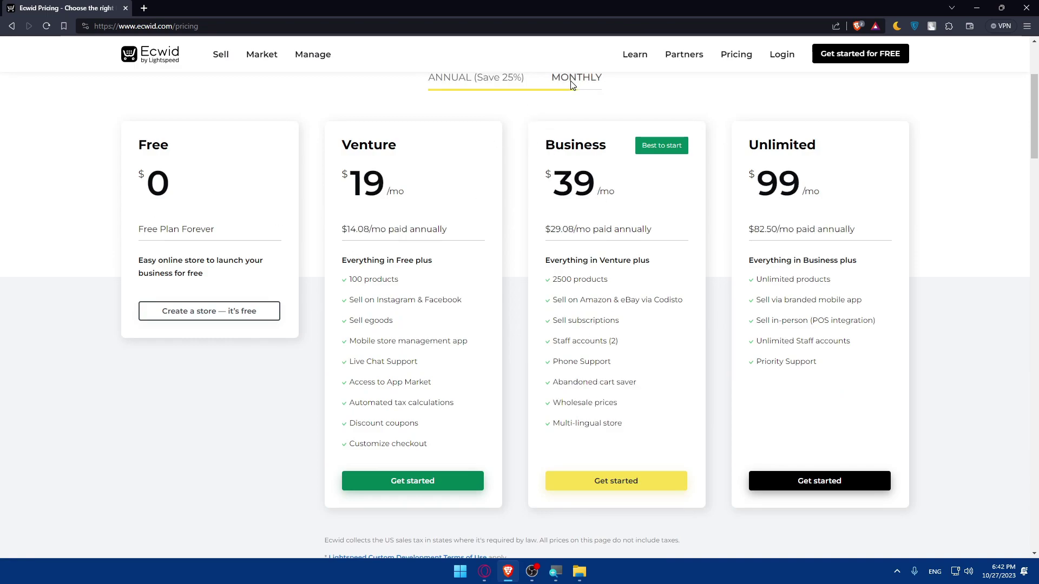
{"action": "scroll", "coordinate": [732, 118], "scroll_direction": "up", "scroll_amount": 3}
{"action": "left_click", "coordinate": [783, 65]}
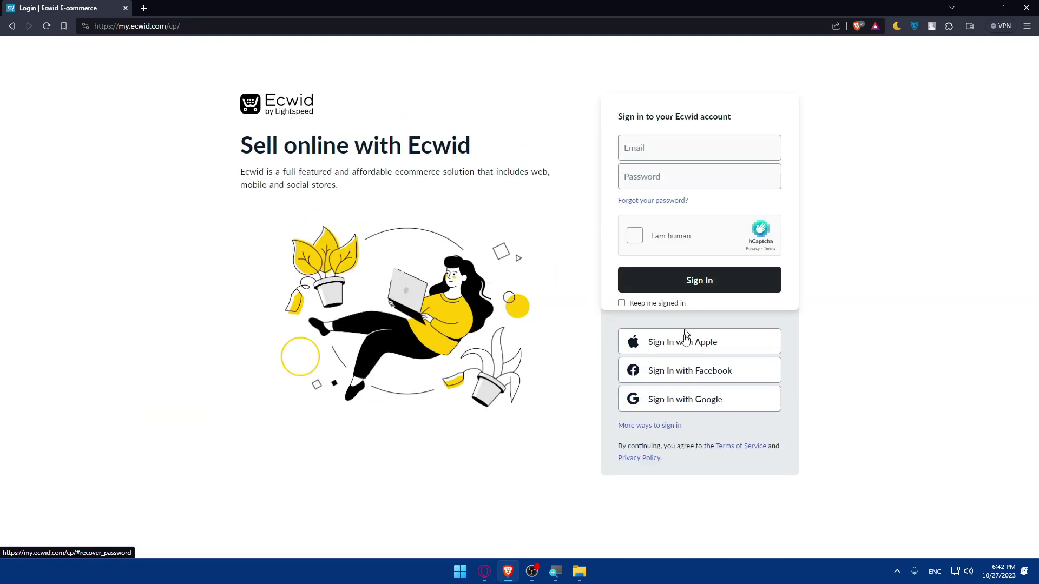
Sign in to Ecwid with a Google account to reach the store Control Panel dashboard.
{"action": "left_click", "coordinate": [703, 402]}
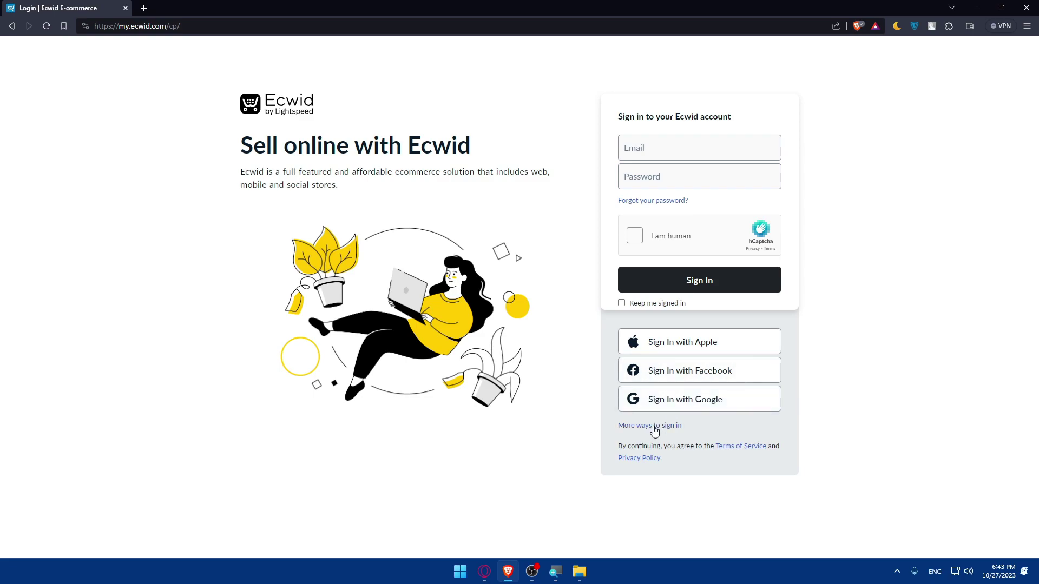
{"action": "left_click", "coordinate": [709, 397]}
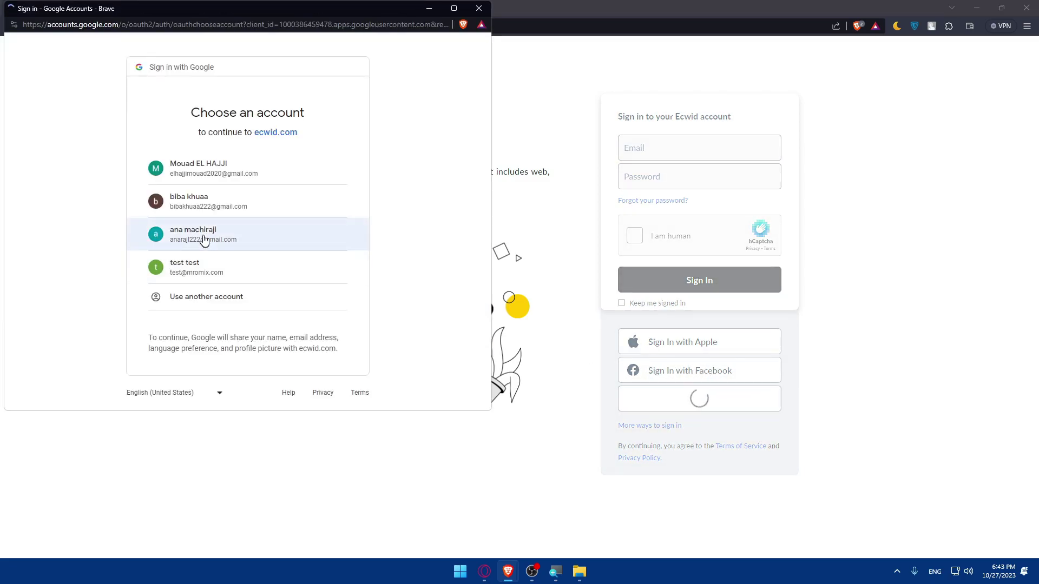
{"action": "left_click", "coordinate": [206, 208]}
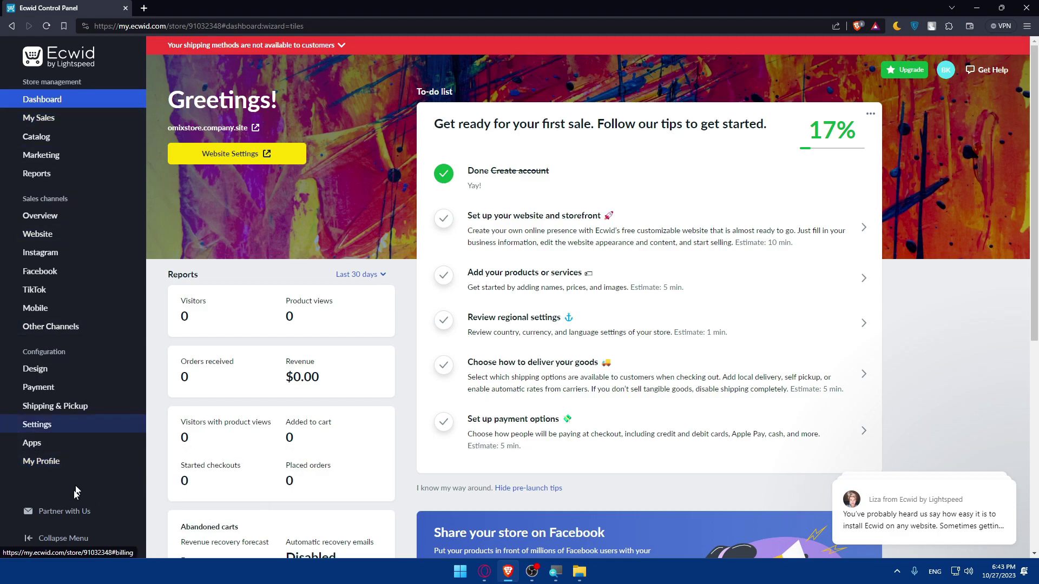
Open the App Market from the Apps menu and enter 'aliexpre' in the app search.
{"action": "mouse_move", "coordinate": [46, 445]}
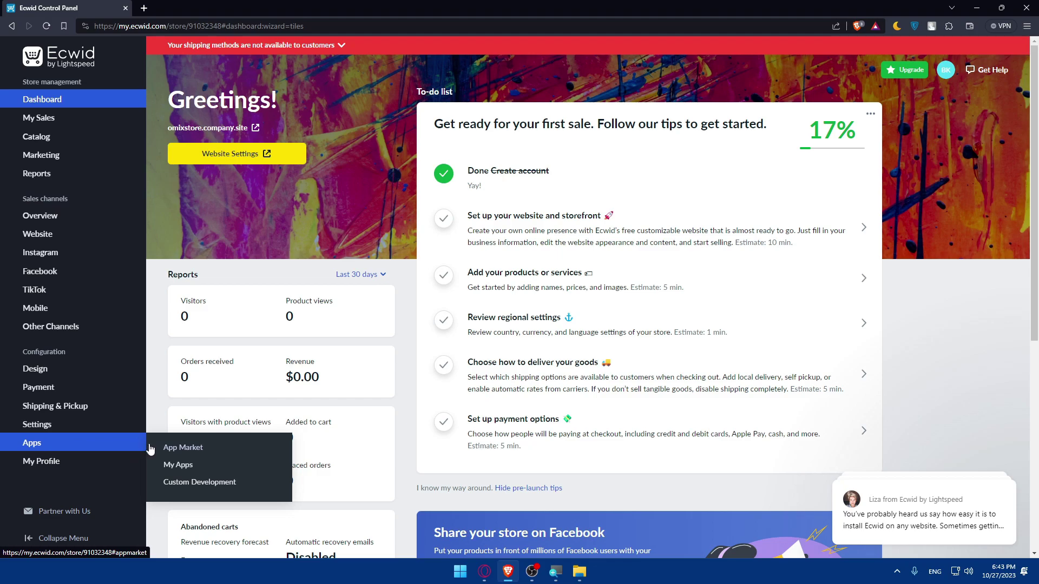
{"action": "left_click", "coordinate": [176, 450]}
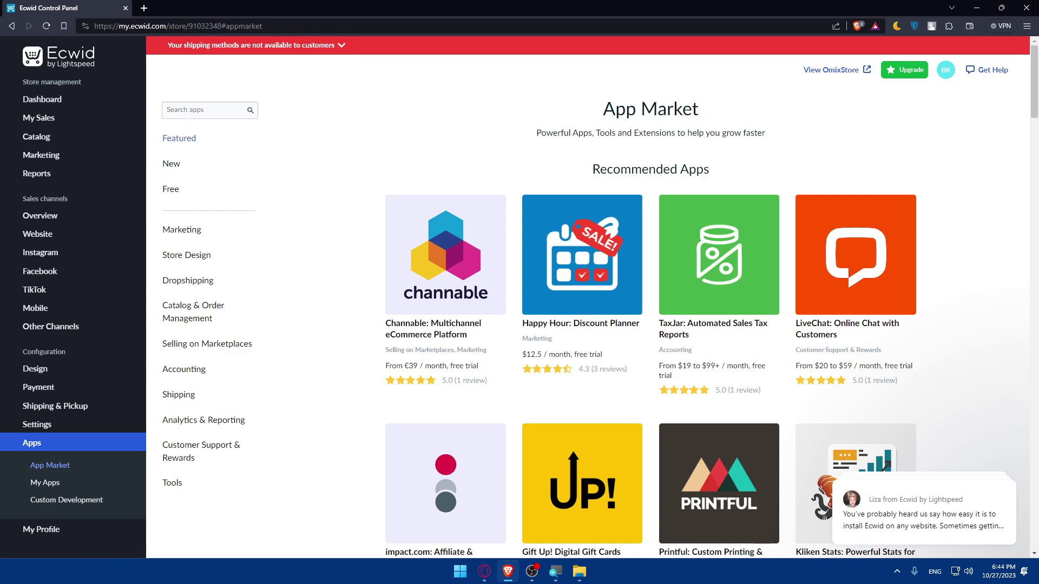
{"action": "left_click", "coordinate": [190, 110]}
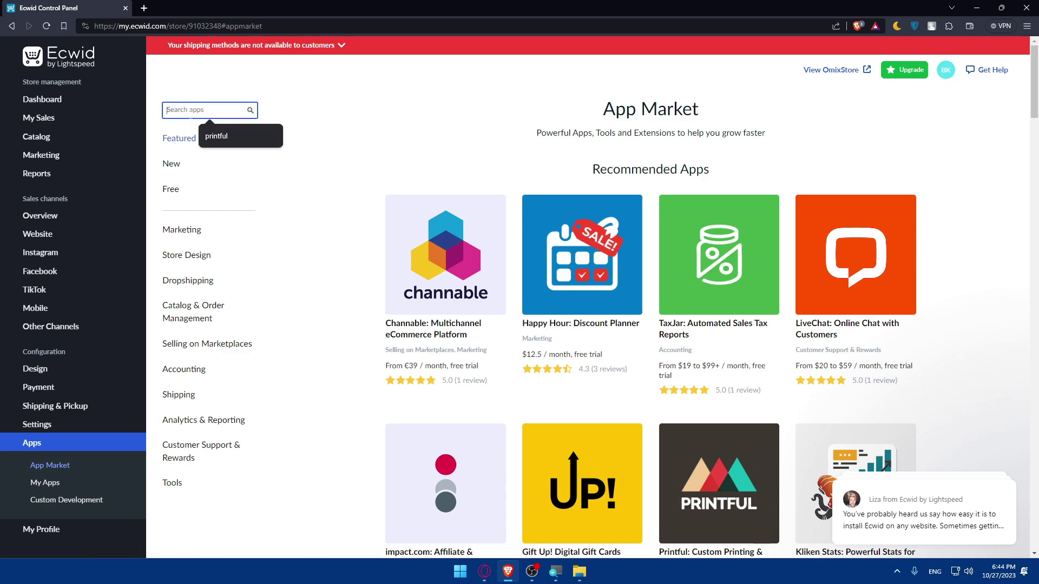
{"action": "type", "text": "aliex"}
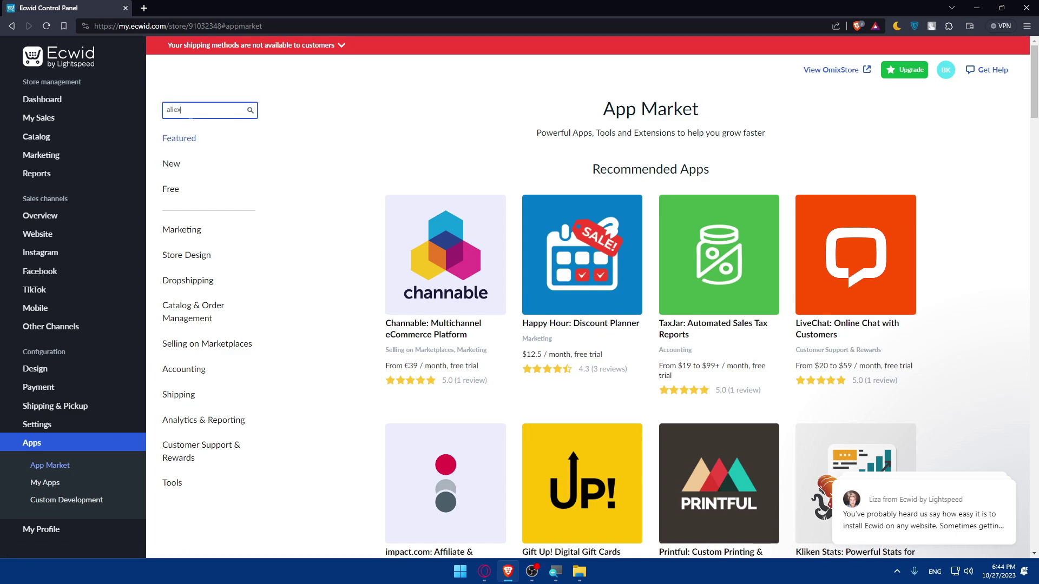
{"action": "type", "text": "press"}
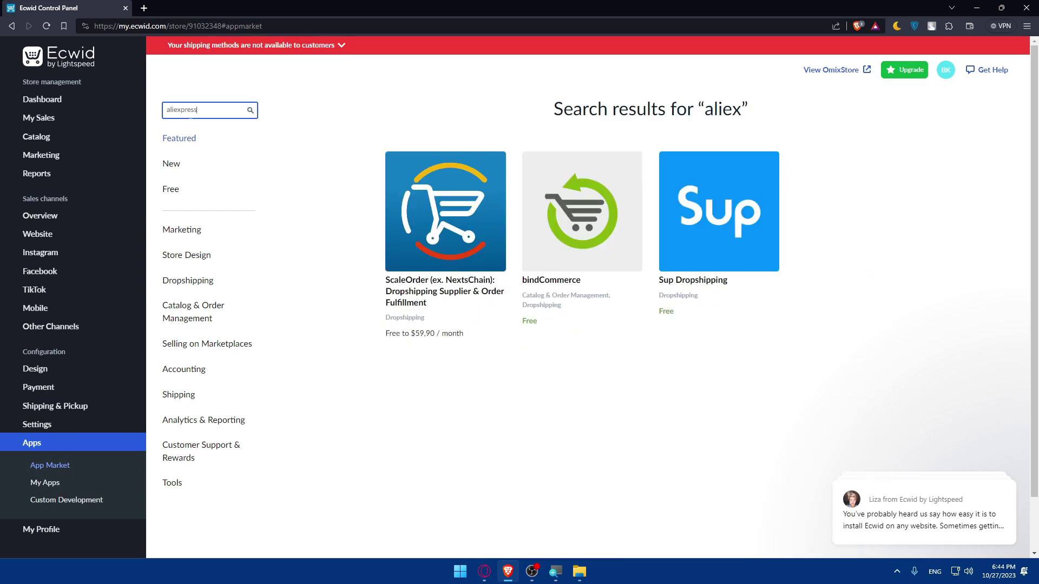
Search apps for aliexpress, browse the free apps, and bring up the bindCommerce card's link options.
{"action": "left_click", "coordinate": [251, 110]}
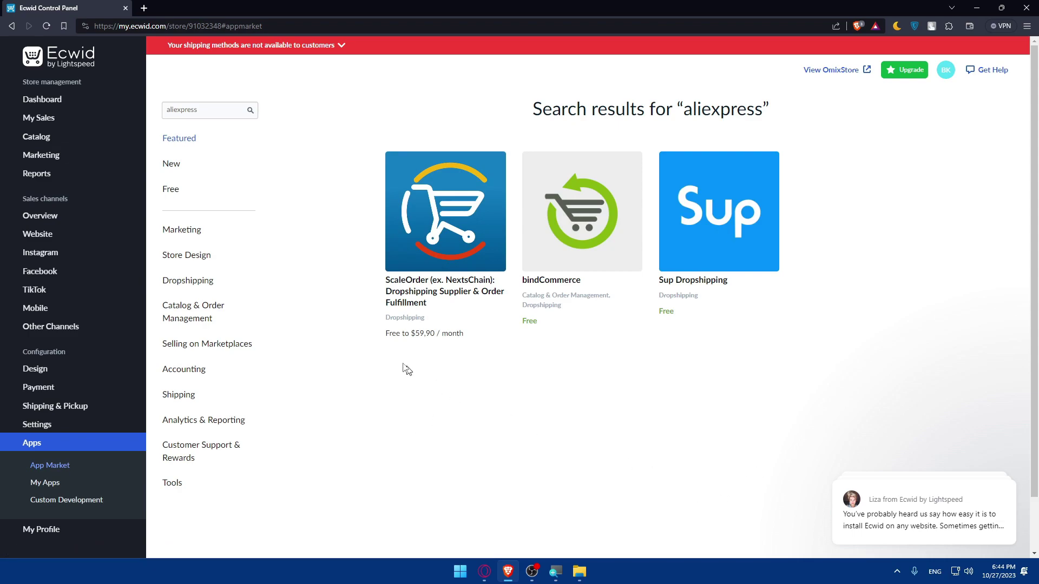
{"action": "left_click", "coordinate": [168, 198]}
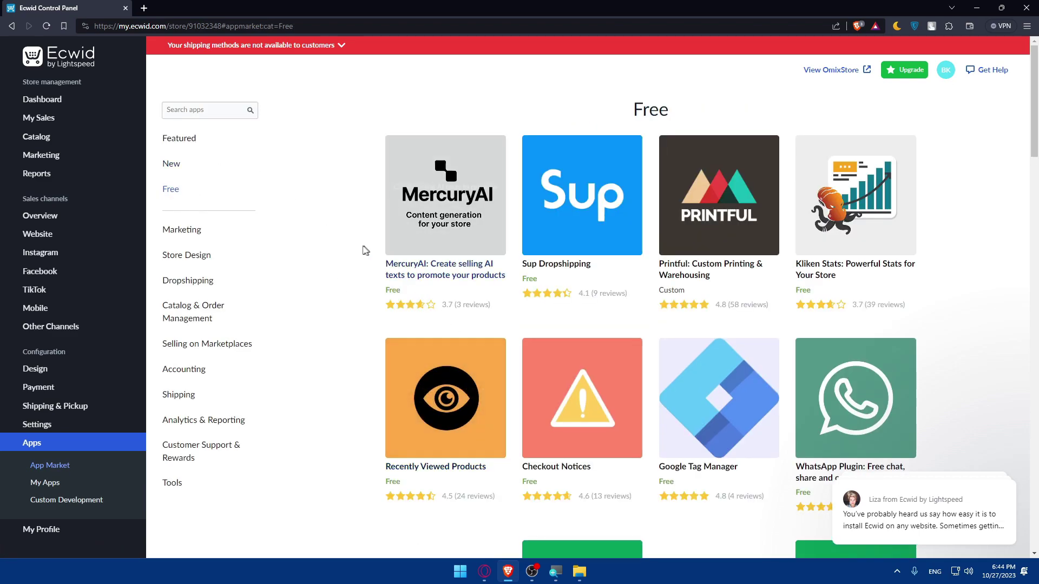
{"action": "left_click", "coordinate": [200, 110]}
{"action": "type", "text": "ali"}
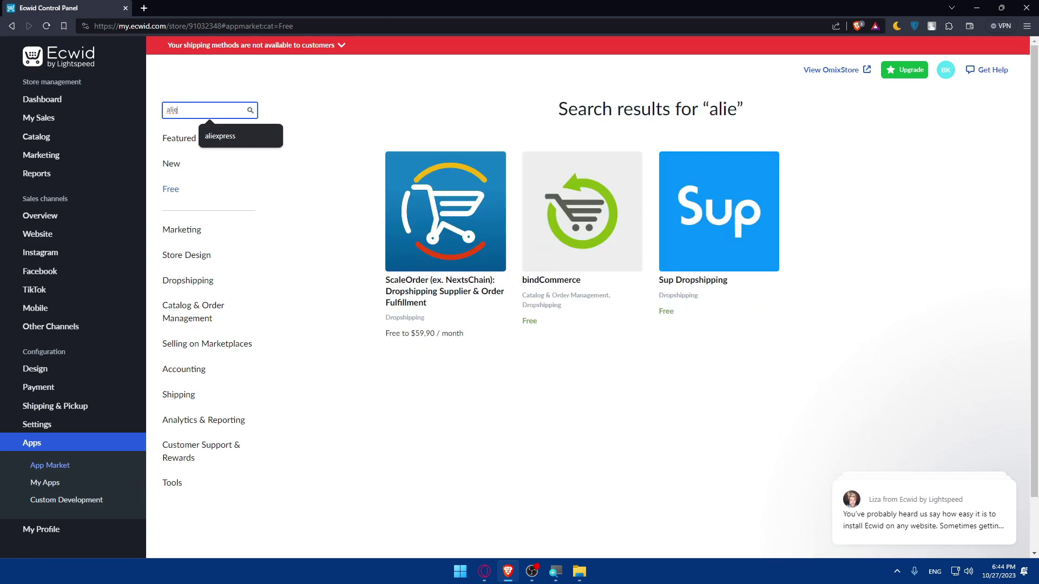
{"action": "type", "text": " express"}
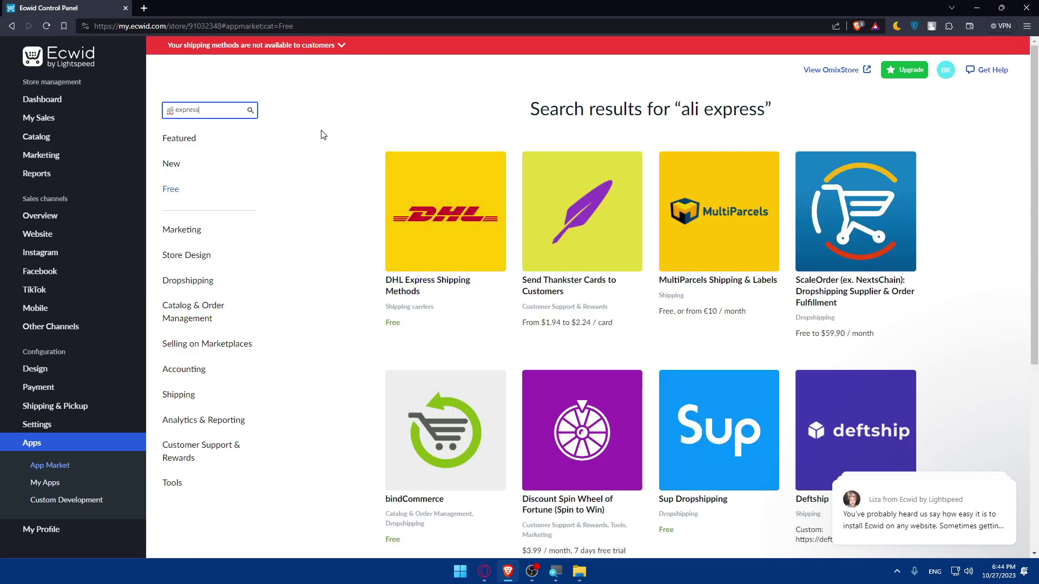
{"action": "type", "text": "-"}
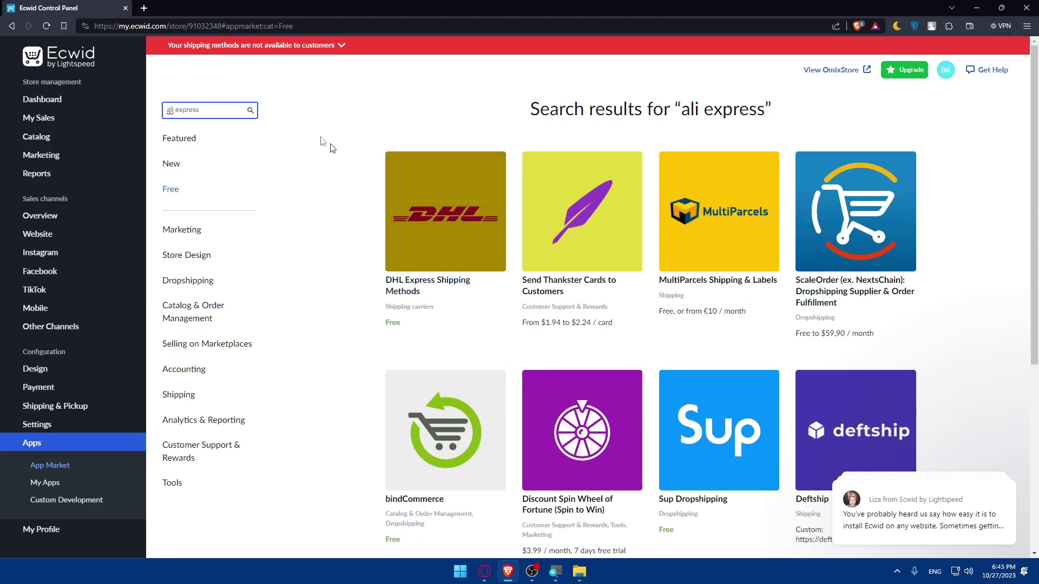
{"action": "scroll", "coordinate": [516, 202], "scroll_direction": "down", "scroll_amount": 3}
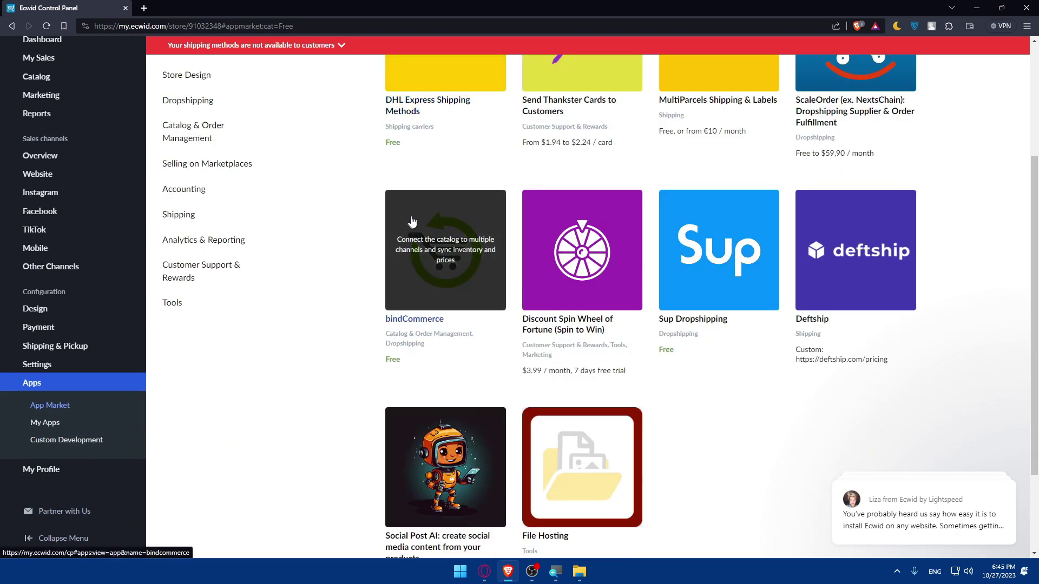
{"action": "scroll", "coordinate": [565, 359], "scroll_direction": "up", "scroll_amount": 3}
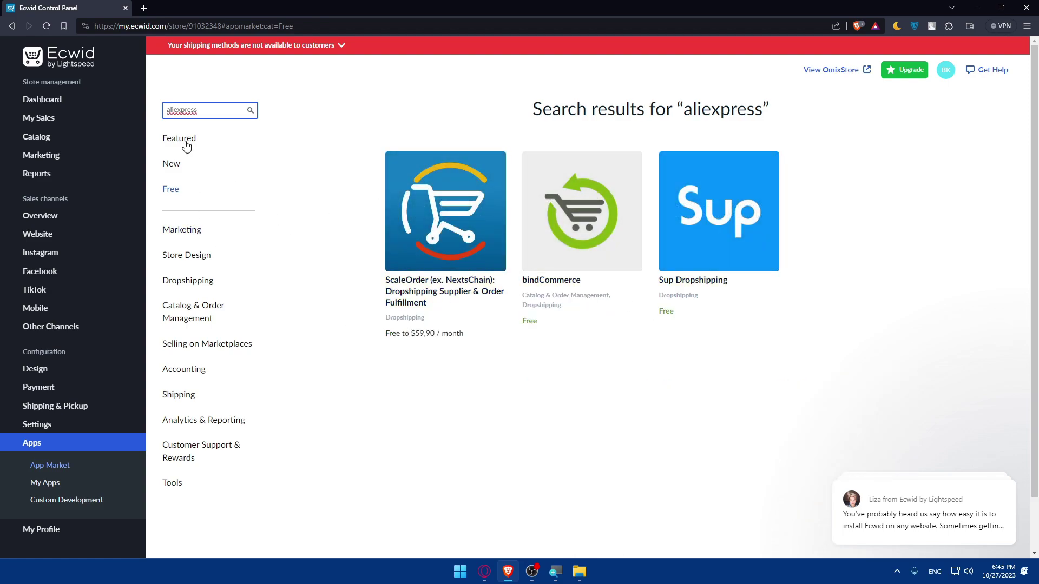
{"action": "right_click", "coordinate": [589, 244]}
Open bindCommerce and Sup Dropshipping each in its own new tab.
{"action": "left_click", "coordinate": [616, 251]}
{"action": "right_click", "coordinate": [741, 210]}
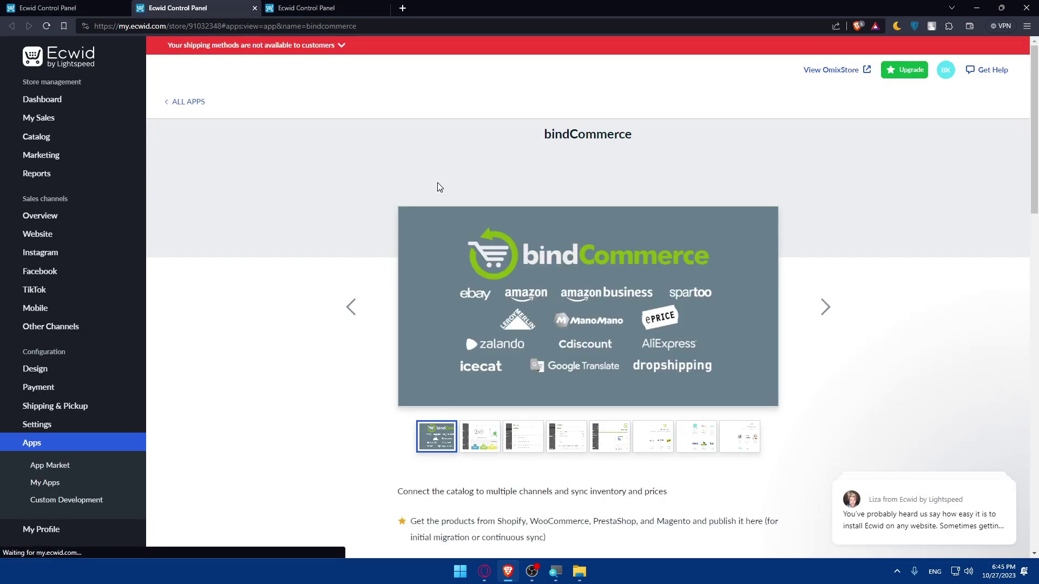
{"action": "scroll", "coordinate": [439, 187], "scroll_direction": "down", "scroll_amount": 6}
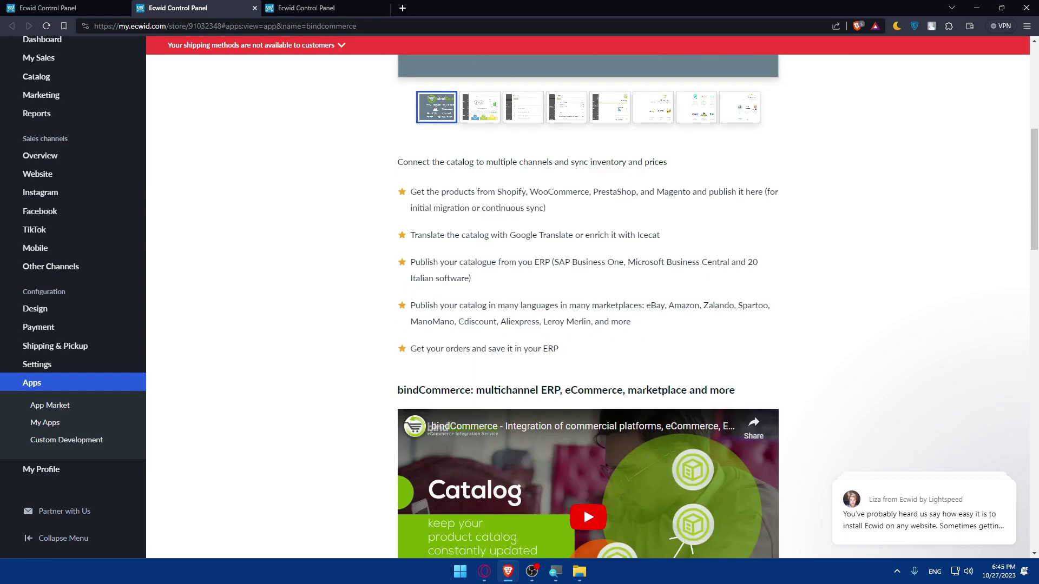
{"action": "scroll", "coordinate": [436, 196], "scroll_direction": "down", "scroll_amount": 5}
{"action": "scroll", "coordinate": [436, 195], "scroll_direction": "up", "scroll_amount": 5}
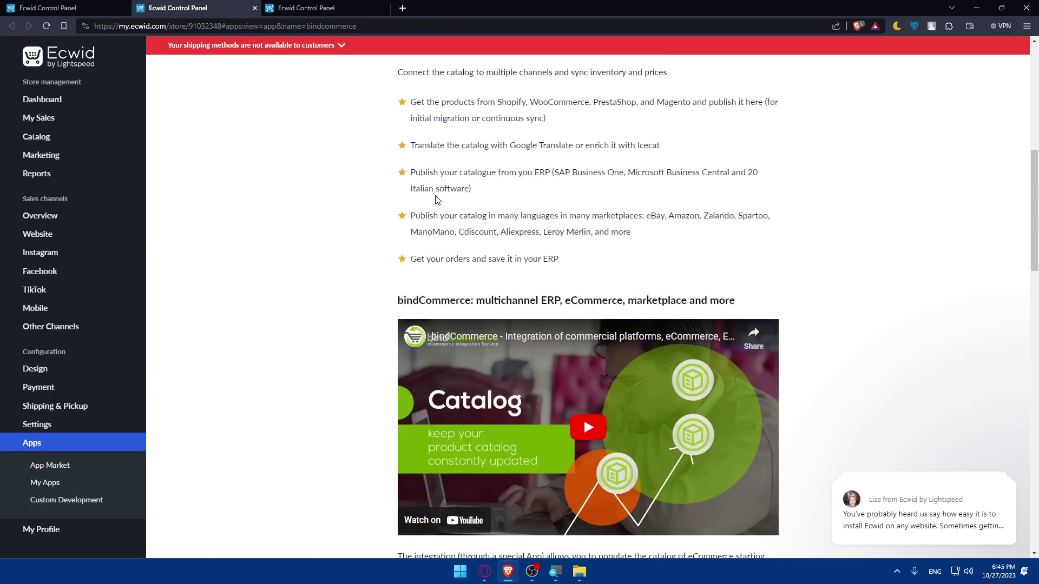
{"action": "scroll", "coordinate": [436, 199], "scroll_direction": "up", "scroll_amount": 7}
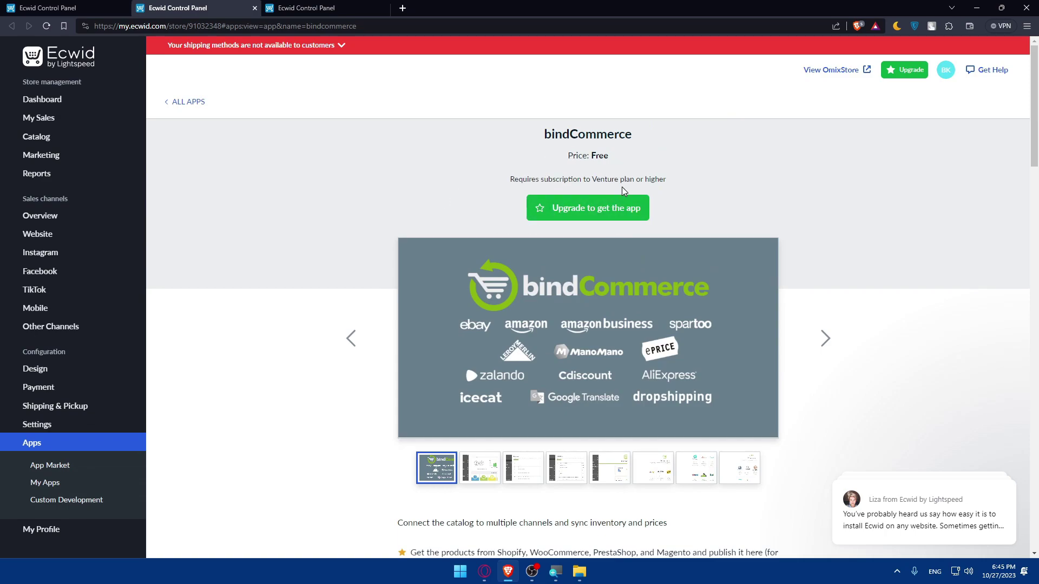
Read the bindCommerce details: free, requires Venture plan or higher, AliExpress among its marketplaces.
{"action": "scroll", "coordinate": [546, 254], "scroll_direction": "down", "scroll_amount": 3}
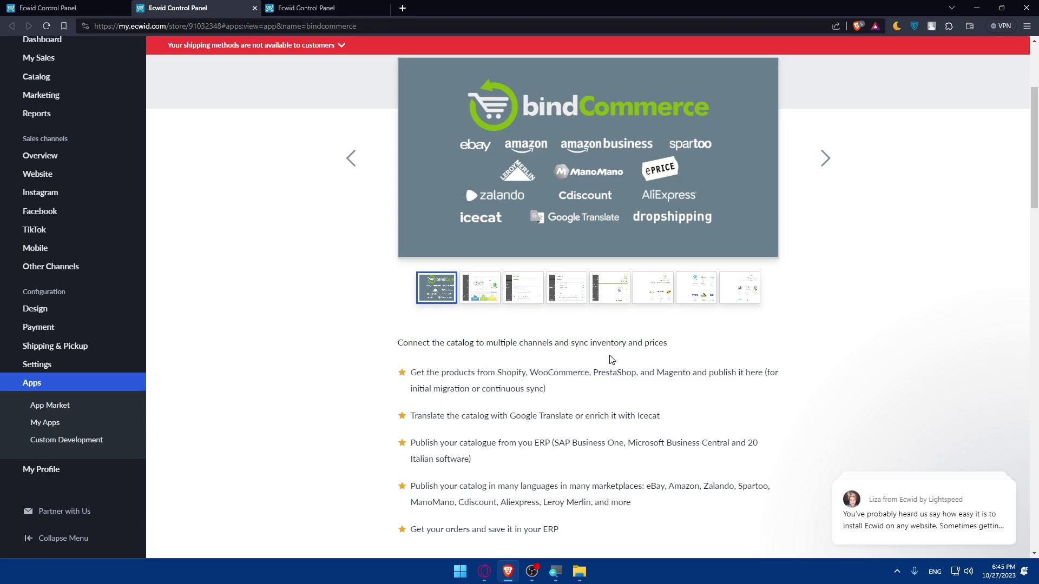
{"action": "scroll", "coordinate": [622, 365], "scroll_direction": "down", "scroll_amount": 2}
{"action": "scroll", "coordinate": [524, 357], "scroll_direction": "down", "scroll_amount": 6}
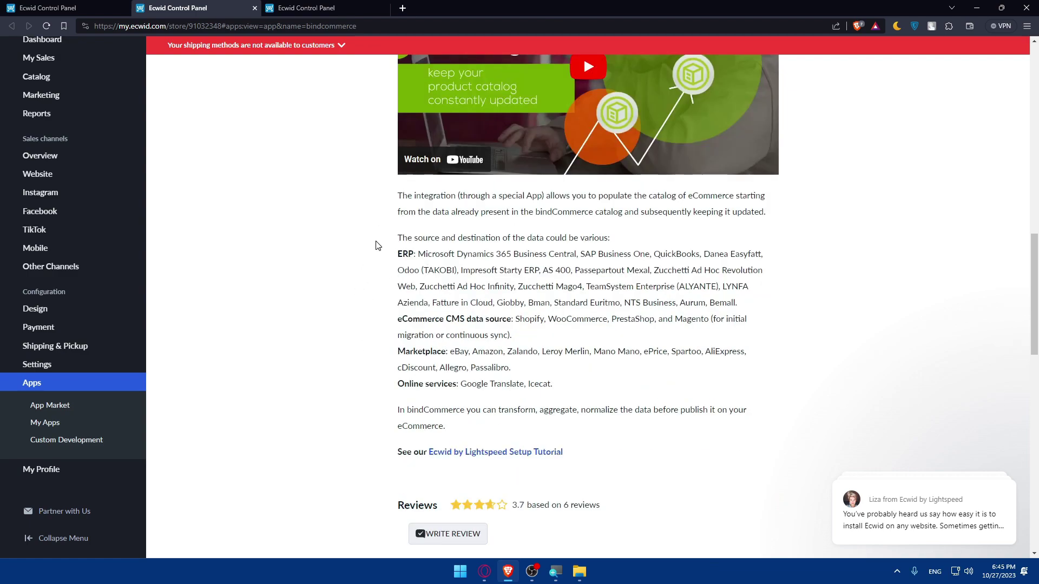
{"action": "scroll", "coordinate": [572, 245], "scroll_direction": "up", "scroll_amount": 5}
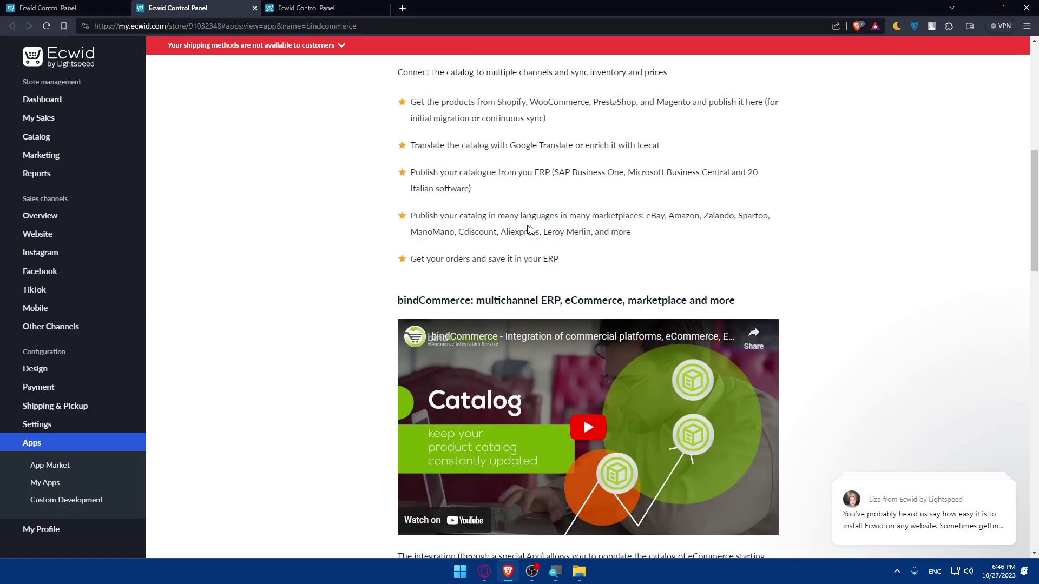
{"action": "scroll", "coordinate": [533, 230], "scroll_direction": "up", "scroll_amount": 2}
{"action": "scroll", "coordinate": [586, 276], "scroll_direction": "up", "scroll_amount": 2}
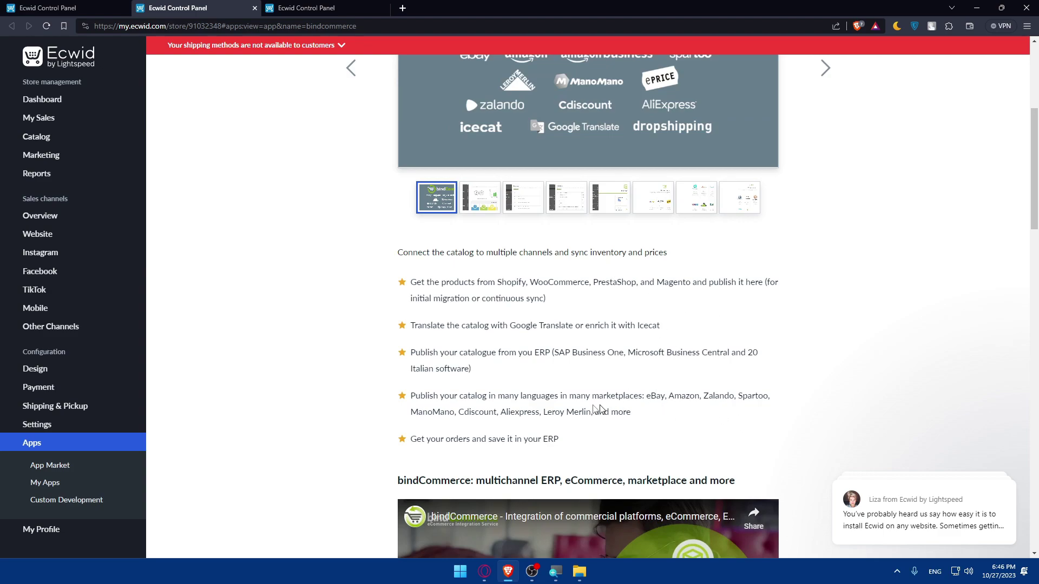
{"action": "left_click_drag", "start_coordinate": [504, 411], "coordinate": [547, 417]}
{"action": "left_click", "coordinate": [548, 422]}
{"action": "scroll", "coordinate": [317, 270], "scroll_direction": "up", "scroll_amount": 5}
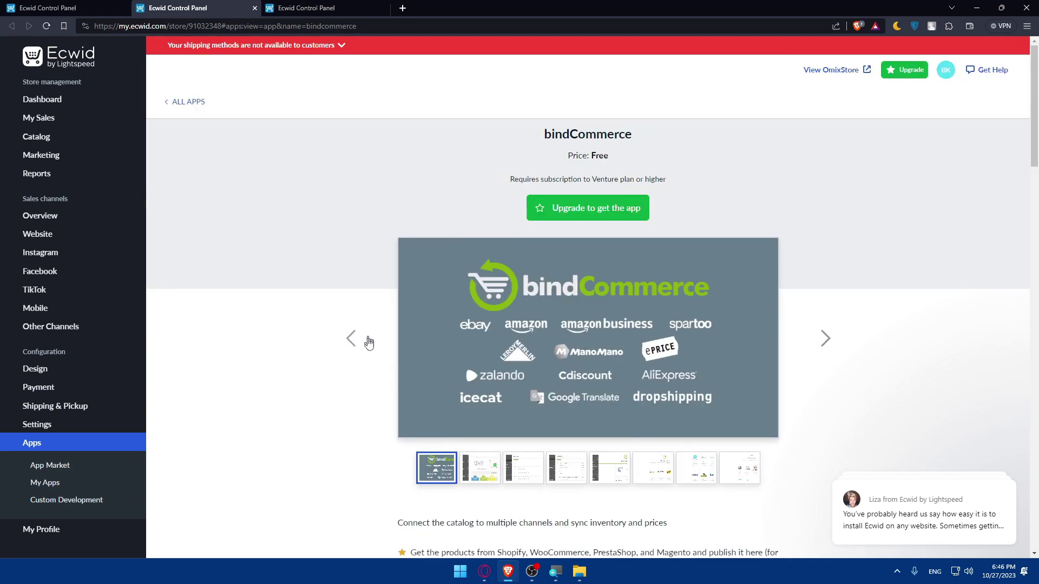
Scroll through the Sup Dropshipping app page (free, rated 4.1 from 9 reviews) and back up.
{"action": "left_click", "coordinate": [323, 11]}
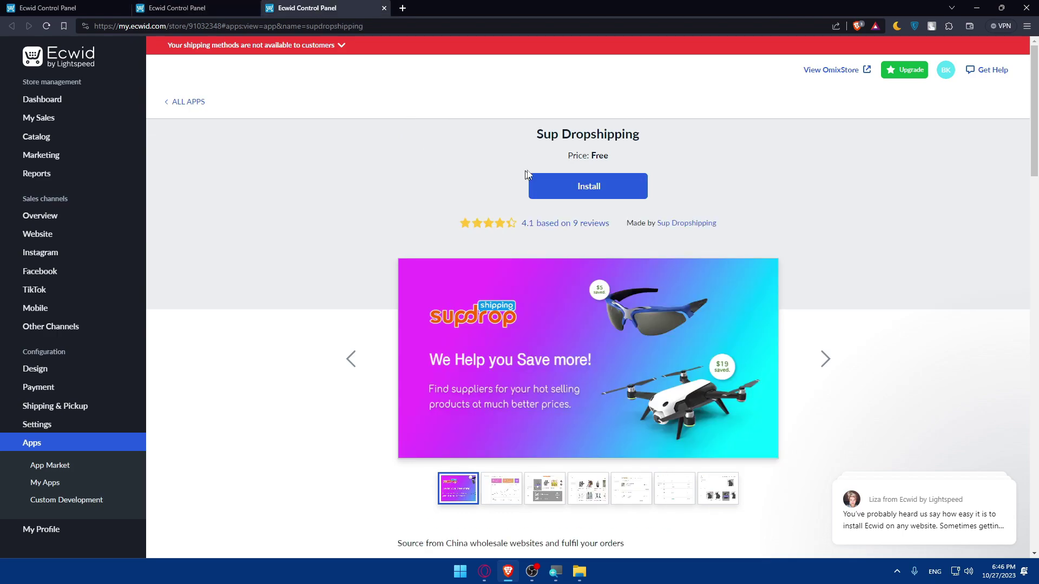
{"action": "scroll", "coordinate": [541, 195], "scroll_direction": "down", "scroll_amount": 8}
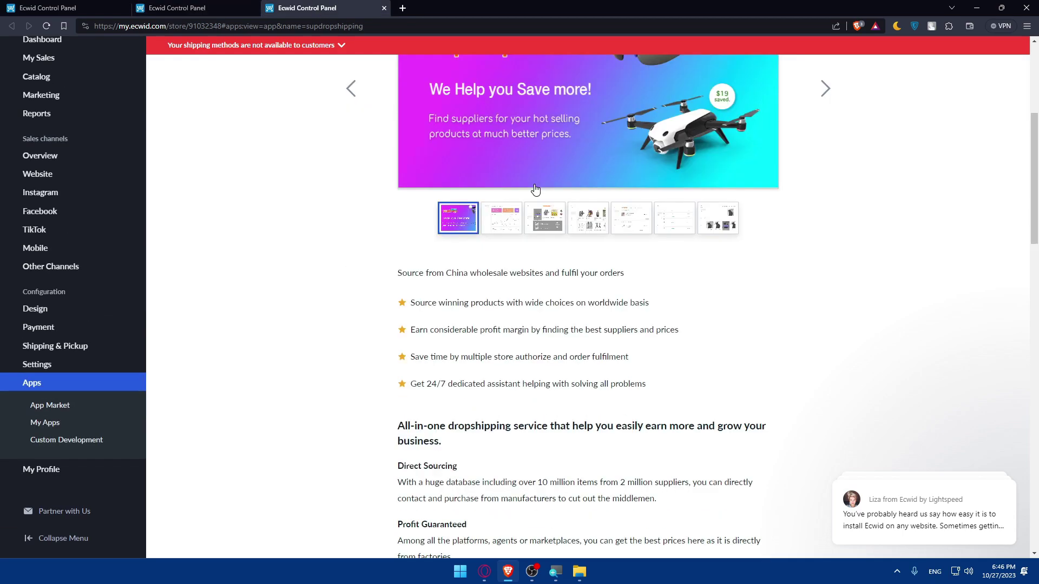
{"action": "scroll", "coordinate": [528, 226], "scroll_direction": "down", "scroll_amount": 7}
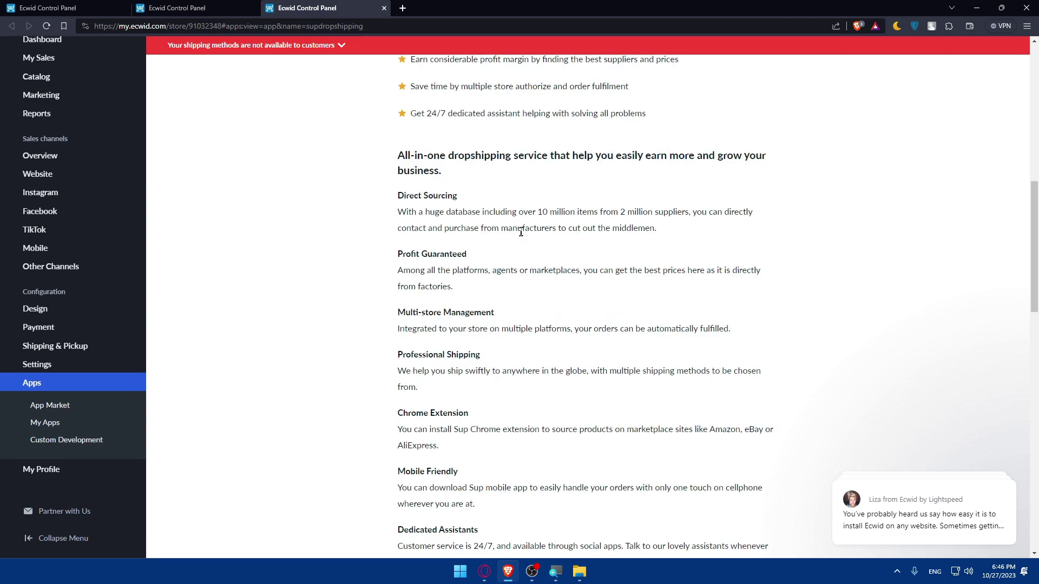
{"action": "scroll", "coordinate": [549, 255], "scroll_direction": "down", "scroll_amount": 3}
{"action": "scroll", "coordinate": [549, 261], "scroll_direction": "up", "scroll_amount": 3}
{"action": "scroll", "coordinate": [519, 374], "scroll_direction": "up", "scroll_amount": 3}
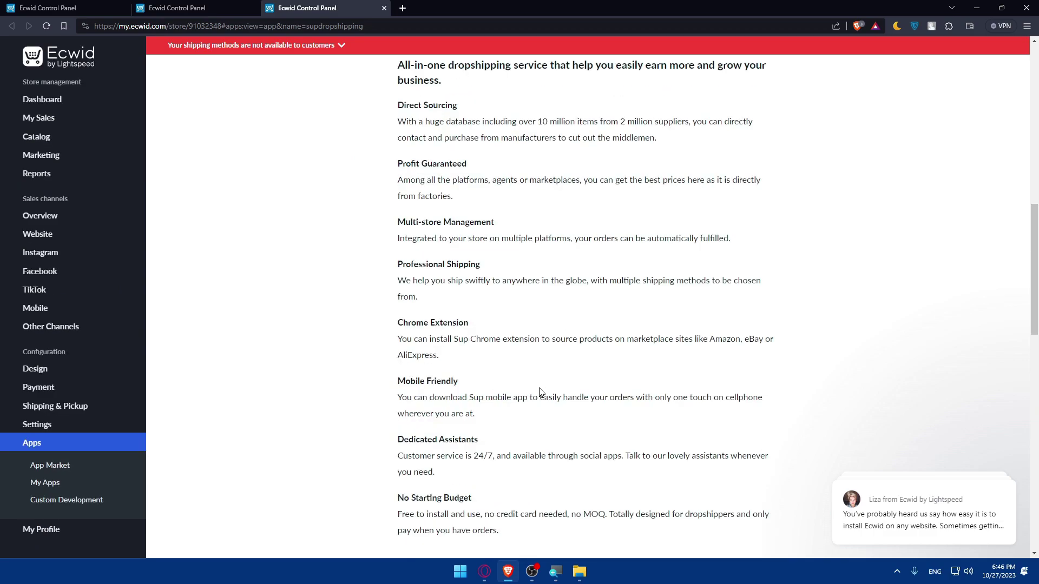
{"action": "scroll", "coordinate": [522, 377], "scroll_direction": "up", "scroll_amount": 10}
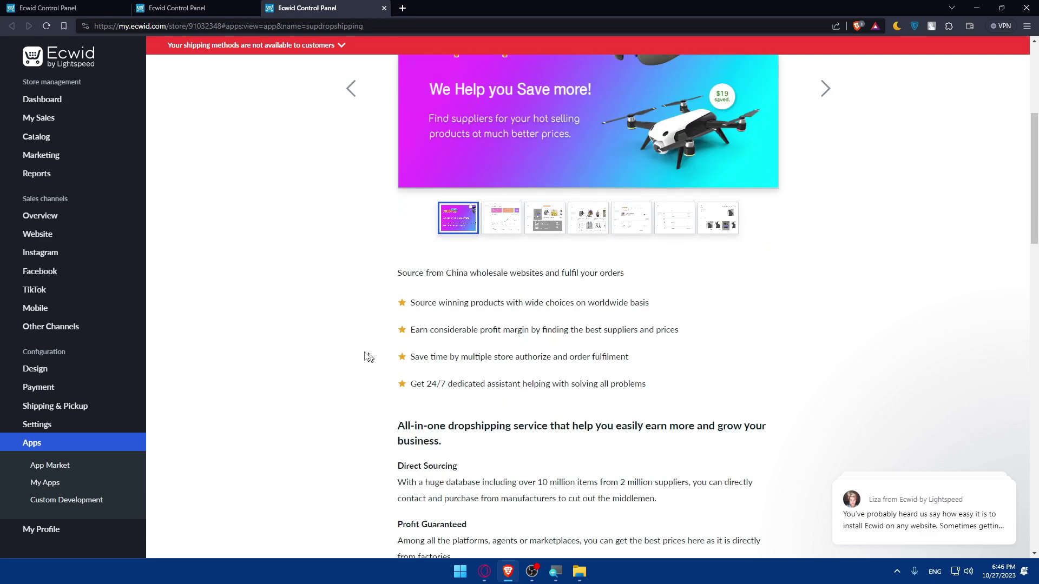
{"action": "scroll", "coordinate": [502, 394], "scroll_direction": "up", "scroll_amount": 2}
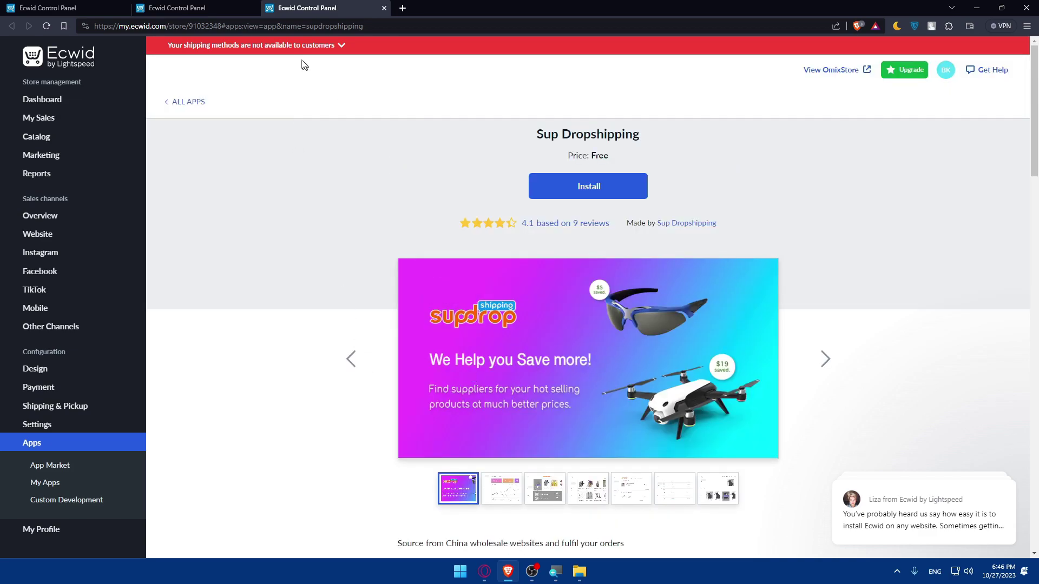
Close the Sup Dropshipping tab and bring up bindCommerce's upgrade plans (Venture $14.08/mo annually).
{"action": "left_click", "coordinate": [184, 7]}
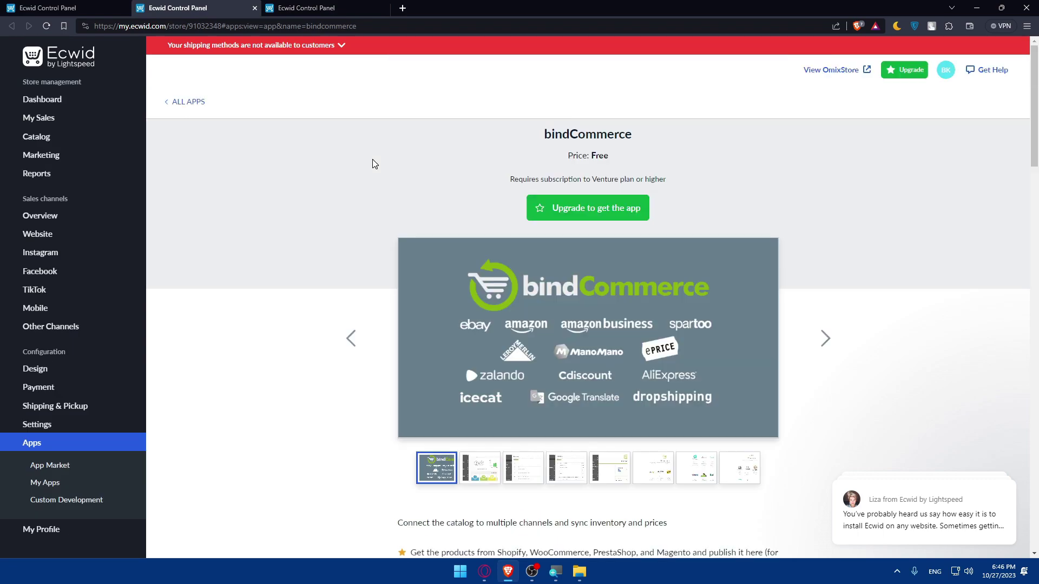
{"action": "left_click", "coordinate": [324, 8]}
{"action": "left_click", "coordinate": [219, 6]}
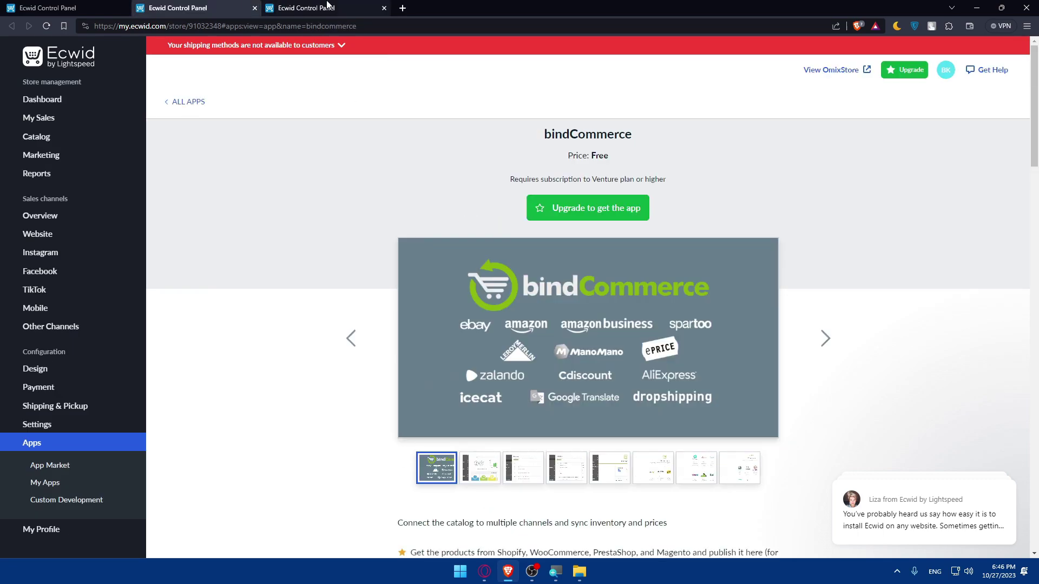
{"action": "left_click", "coordinate": [327, 5]}
{"action": "left_click", "coordinate": [384, 7]}
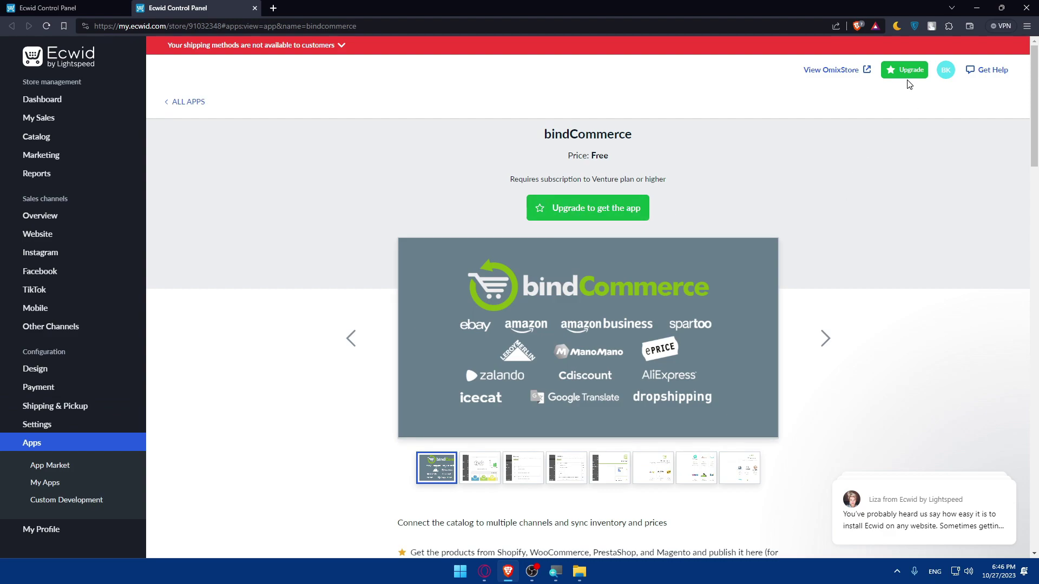
{"action": "left_click", "coordinate": [605, 210]}
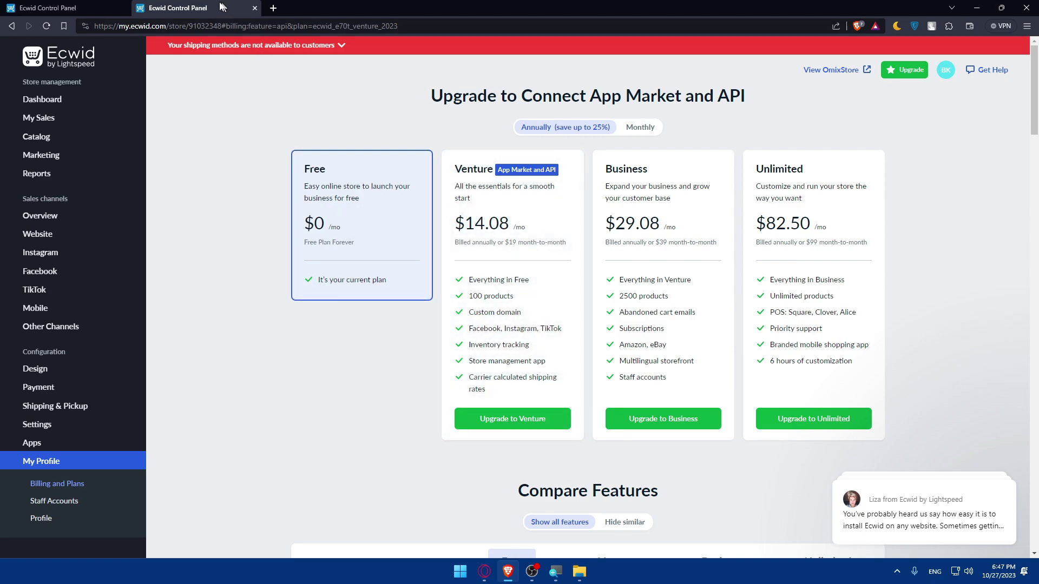
Go back from the plans page to the bindCommerce app page.
{"action": "key", "text": "alt+Left"}
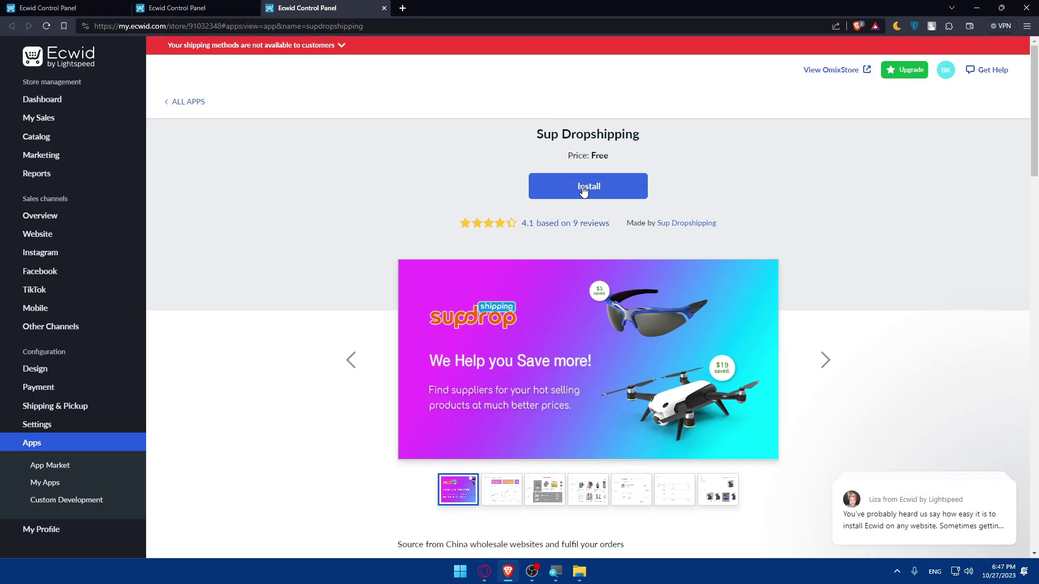
Install Sup Dropshipping, approving its access to the store profile, products and orders.
{"action": "left_click", "coordinate": [580, 190]}
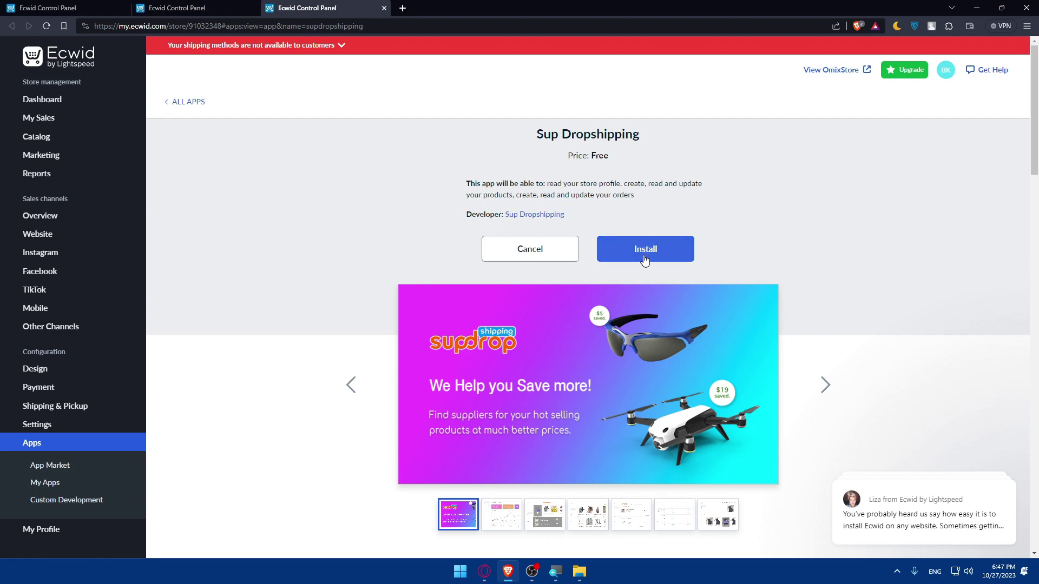
{"action": "left_click", "coordinate": [213, 8]}
{"action": "left_click", "coordinate": [325, 7]}
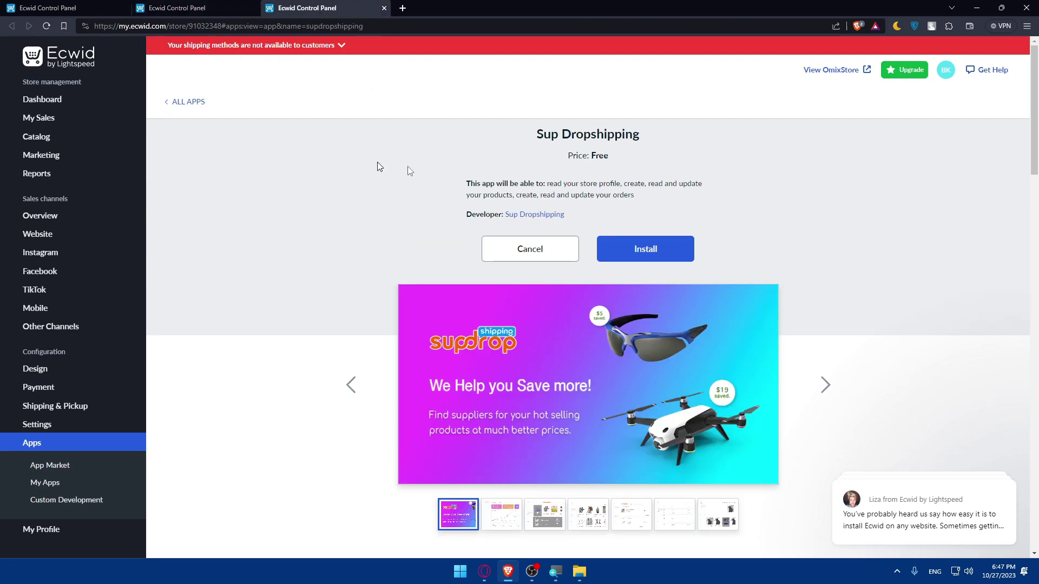
{"action": "left_click", "coordinate": [640, 249]}
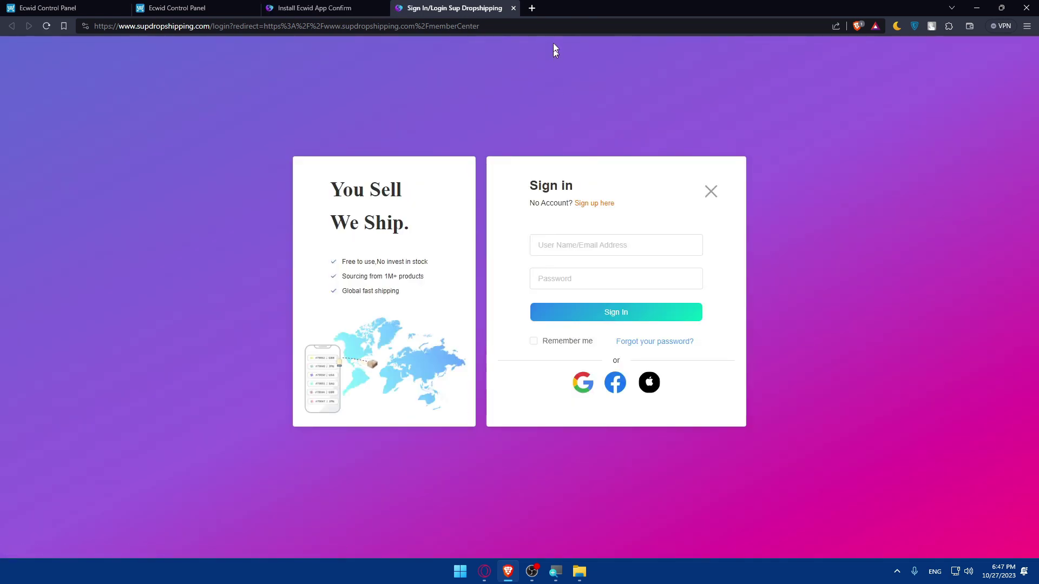
Look over the open tabs and return to the Sup Dropshipping sign-in page.
{"action": "left_click", "coordinate": [173, 8]}
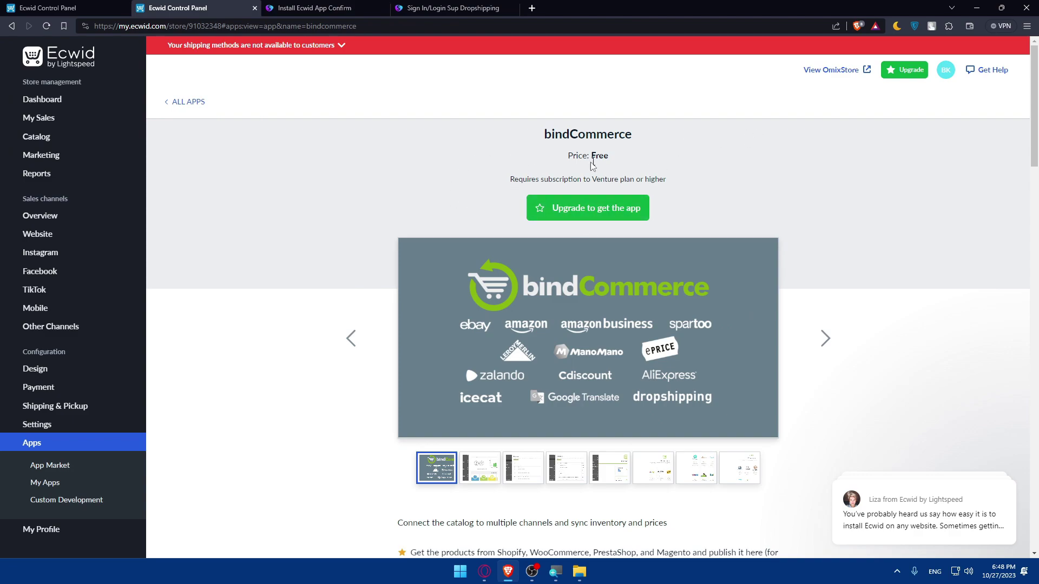
{"action": "left_click", "coordinate": [448, 8]}
{"action": "left_click", "coordinate": [389, 6]}
{"action": "left_click", "coordinate": [392, 5]}
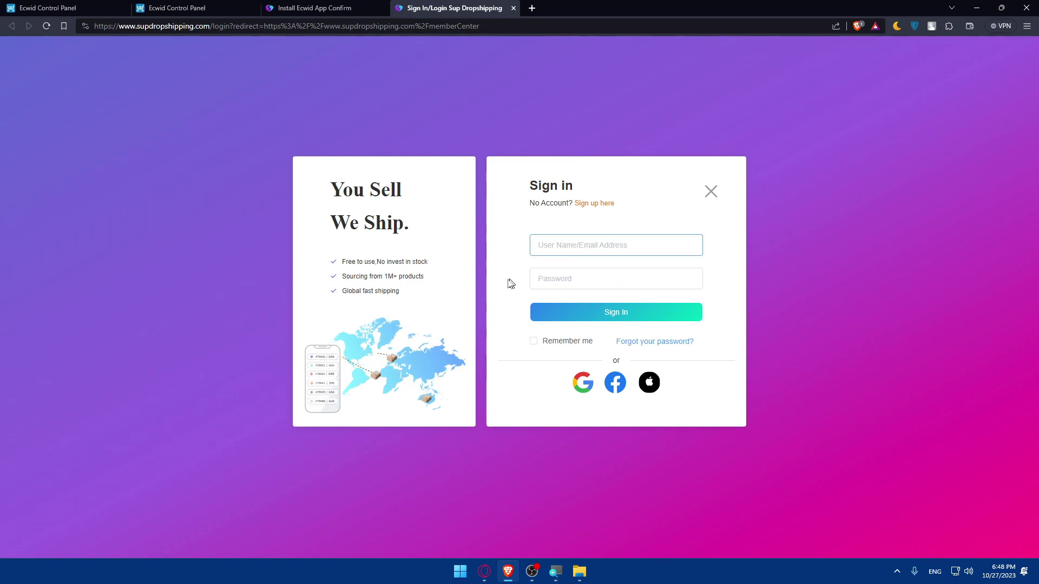
Sign in to Sup Dropshipping with Google, pick the account and submit its password to bind it.
{"action": "left_click", "coordinate": [583, 382]}
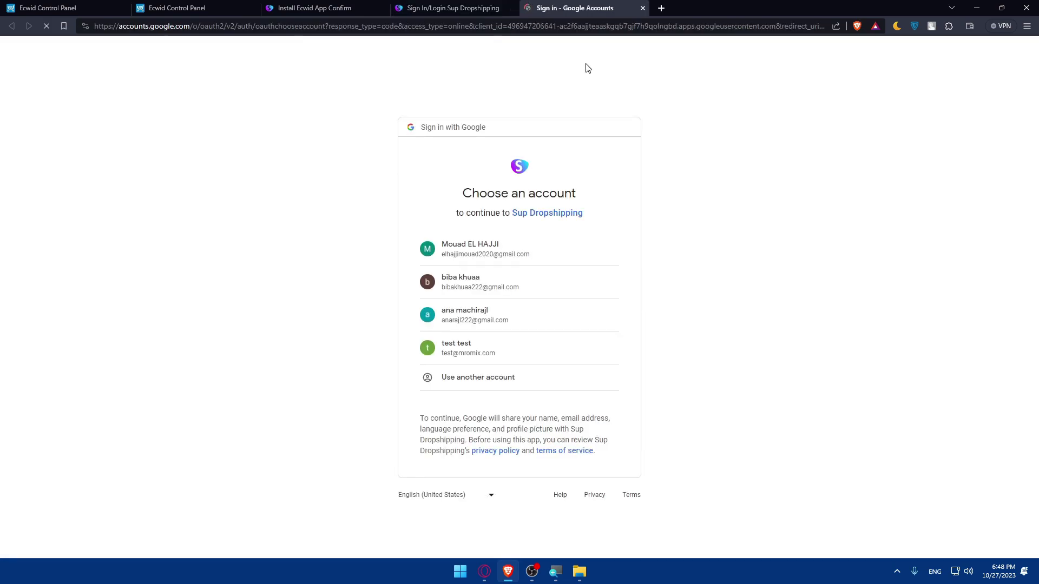
{"action": "left_click", "coordinate": [497, 283]}
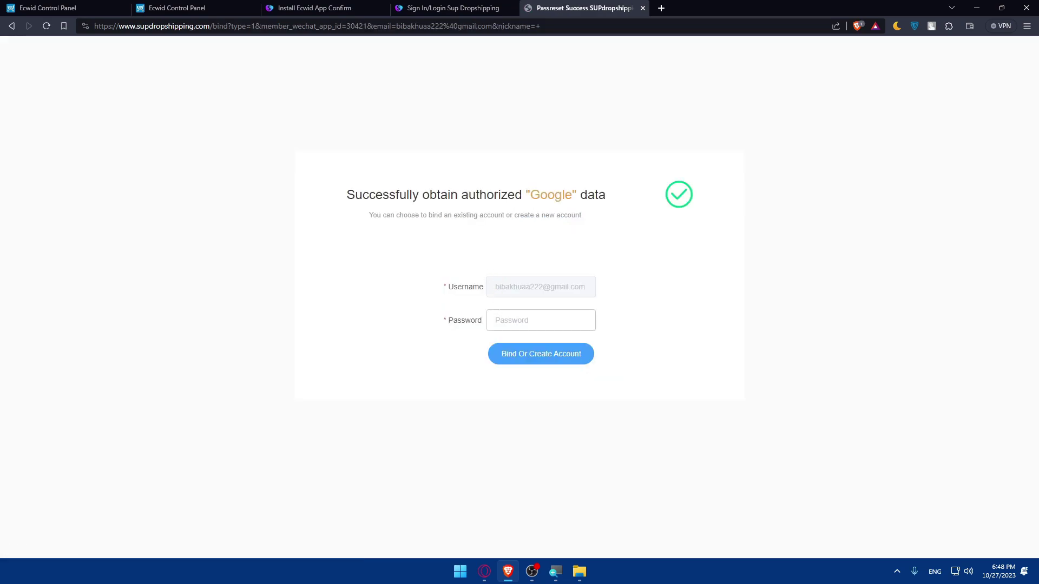
{"action": "left_click", "coordinate": [538, 320]}
{"action": "type", "text": "•"}
{"action": "key", "text": "BackSpace"}
{"action": "type", "text": "•••"}
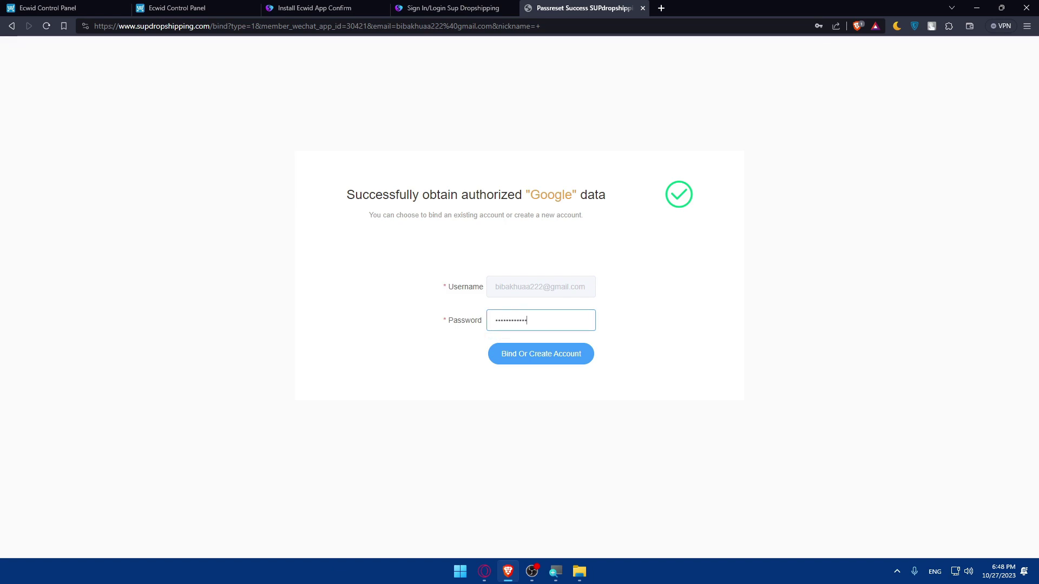
{"action": "left_click", "coordinate": [570, 355]}
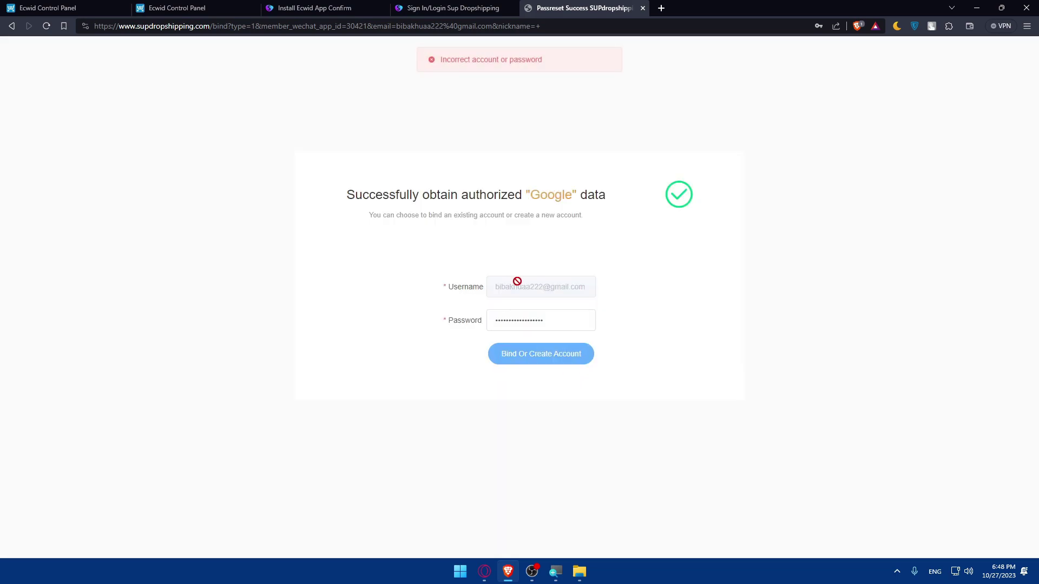
Retype the password and retry the binding, then close the Google Accounts tab after it fails.
{"action": "left_click_drag", "start_coordinate": [547, 320], "coordinate": [445, 323]}
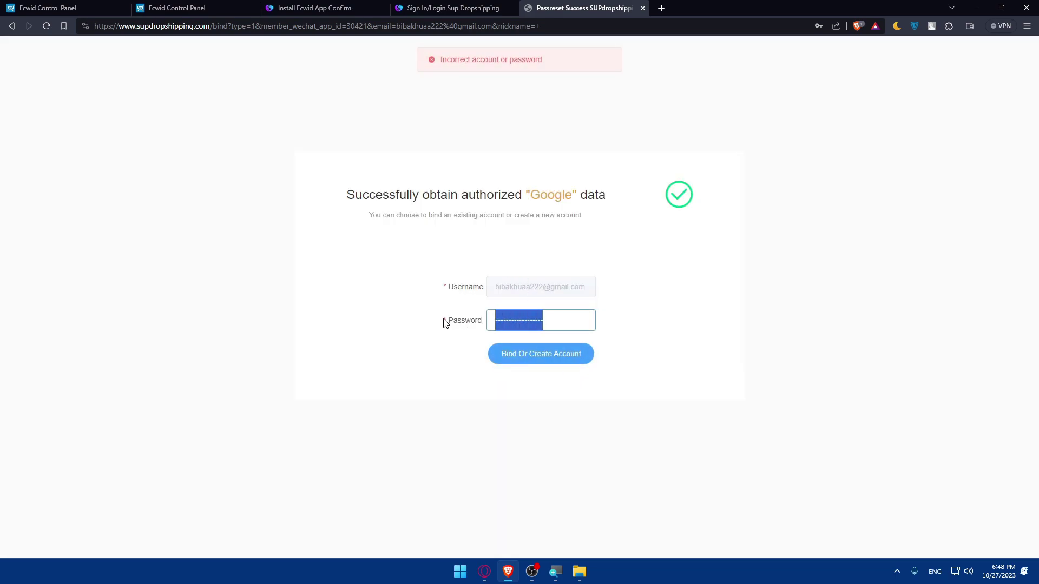
{"action": "type", "text": "••••••"}
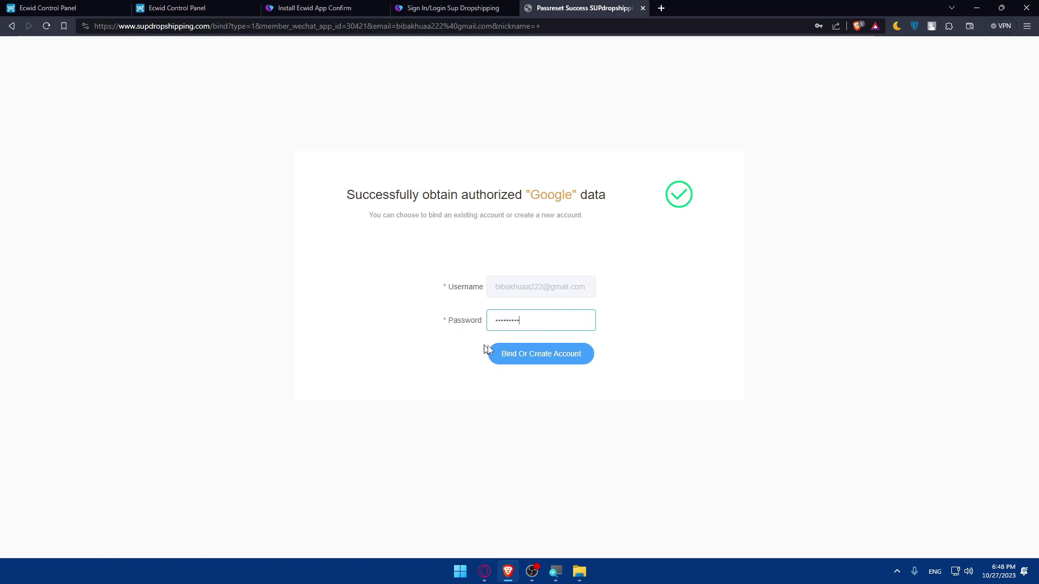
{"action": "left_click", "coordinate": [542, 353]}
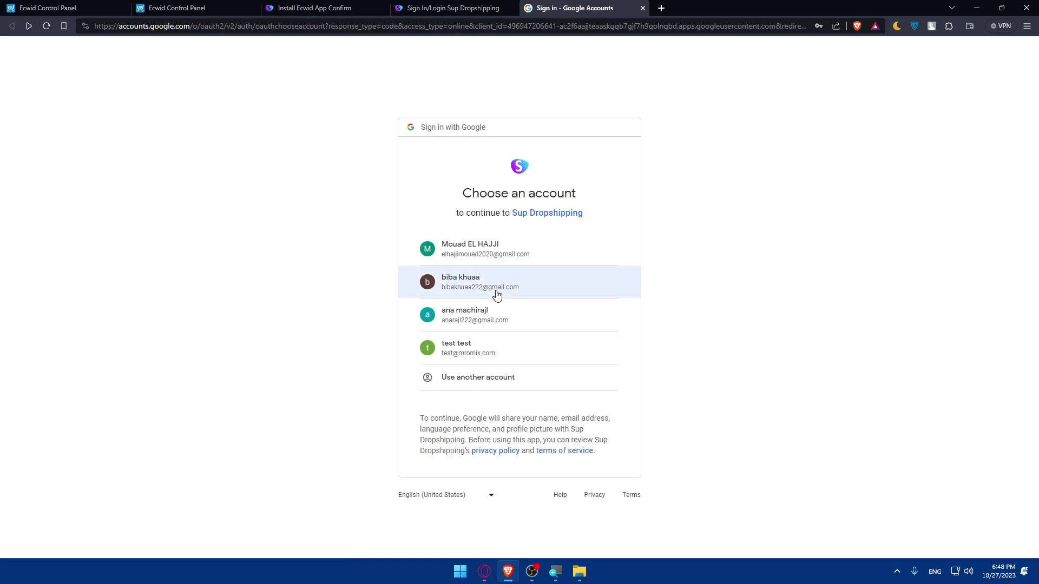
{"action": "left_click", "coordinate": [643, 8]}
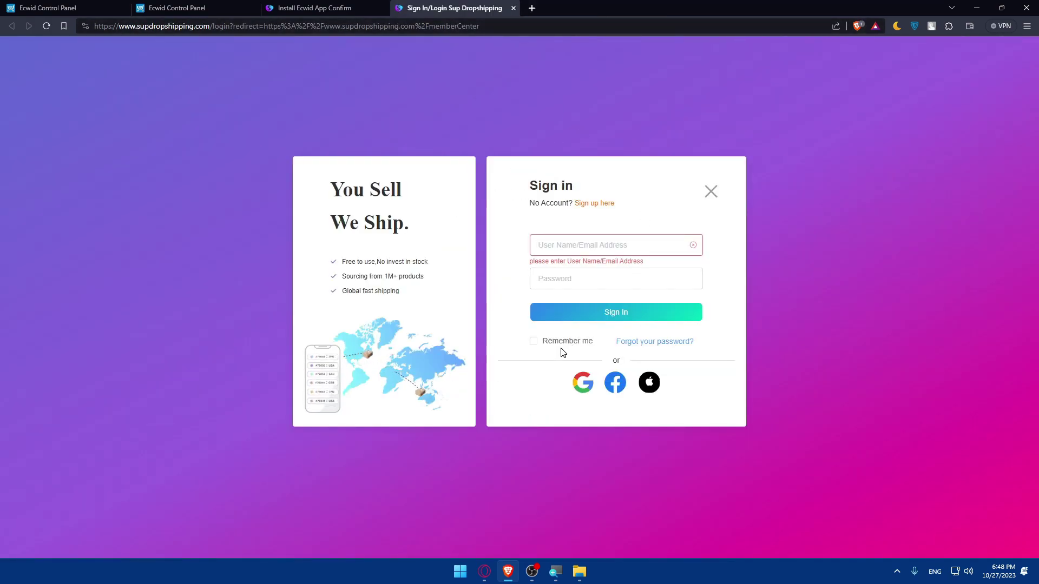
Switch to sign-up and enter the email address, password and confirmation password.
{"action": "left_click", "coordinate": [593, 204]}
{"action": "left_click", "coordinate": [471, 262]}
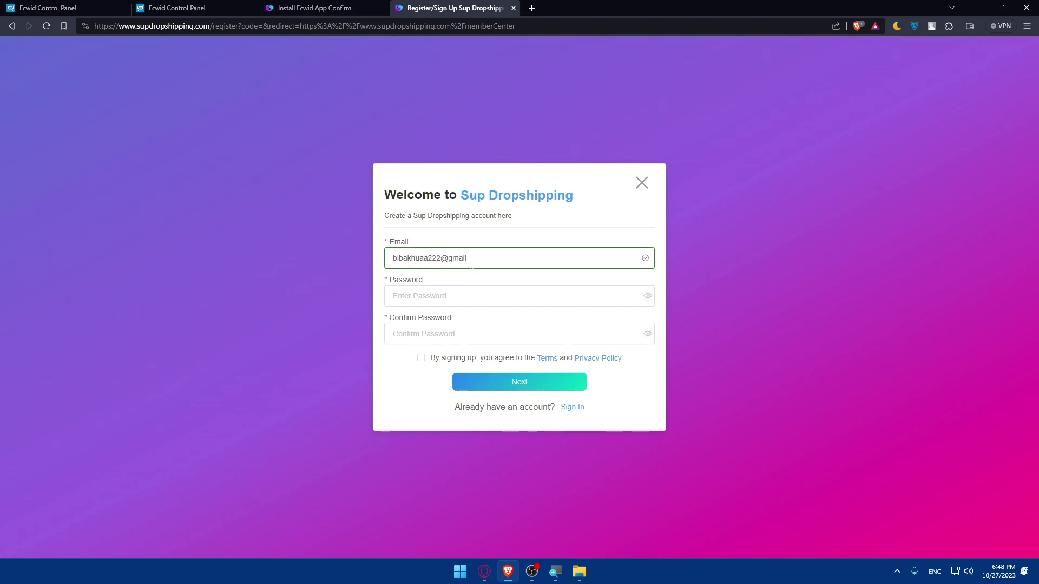
{"action": "left_click", "coordinate": [439, 296]}
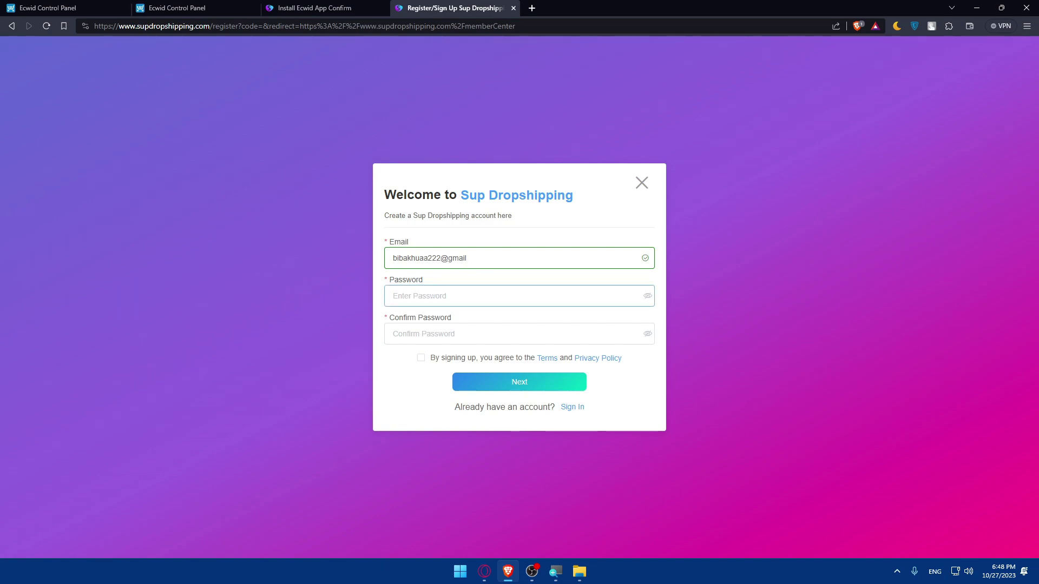
{"action": "type", "text": "•••••••••••••••"}
{"action": "key", "text": "Tab"}
{"action": "type", "text": "•••••"}
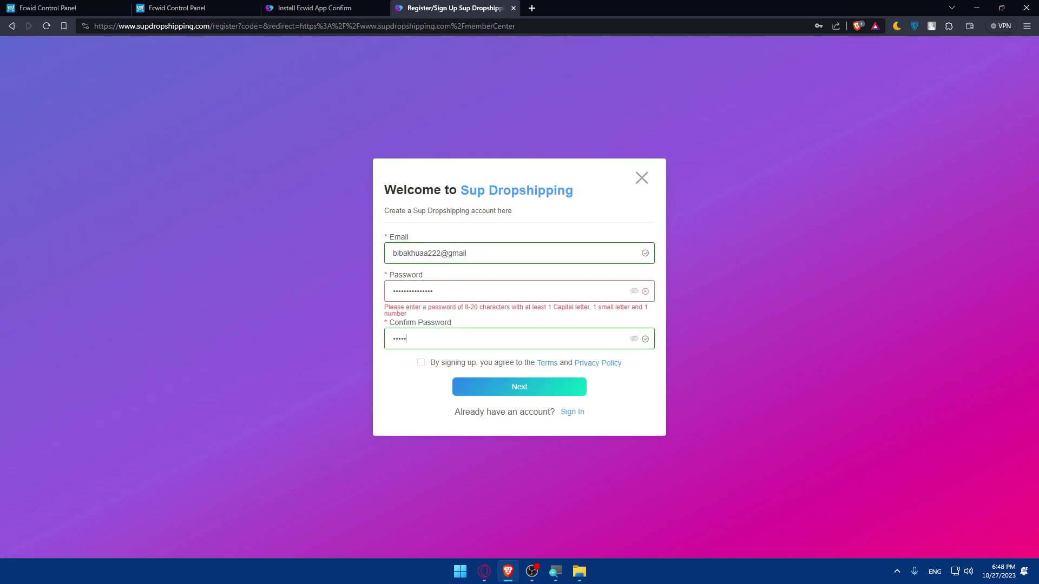
{"action": "type", "text": "•••••••••••••"}
Replace both passwords with matching values, accept the terms and privacy policy, and proceed.
{"action": "key", "text": "shift+Tab"}
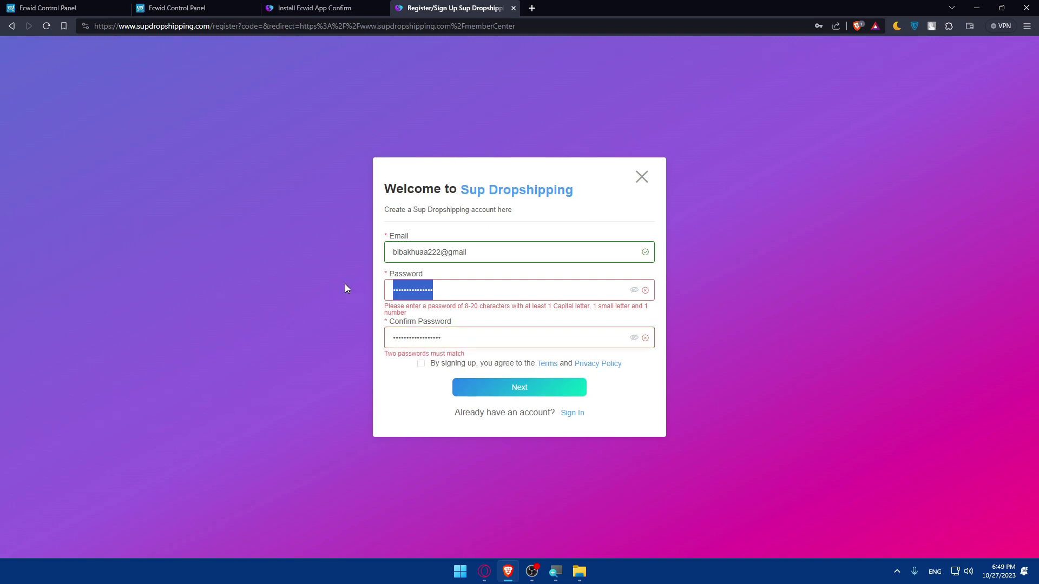
{"action": "type", "text": "•••••••••"}
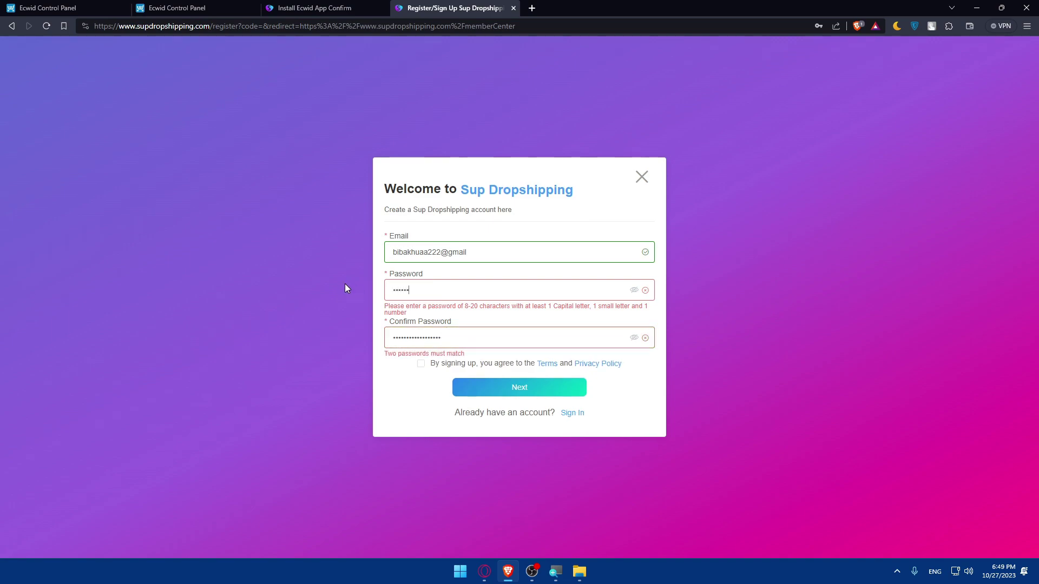
{"action": "type", "text": "•••"}
{"action": "key", "text": "Tab"}
{"action": "type", "text": "•••"}
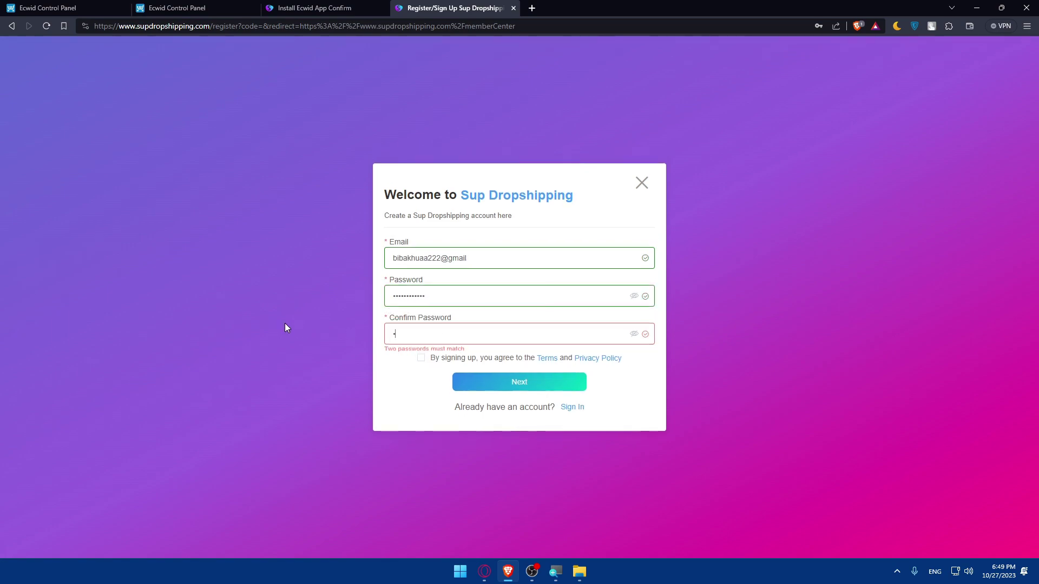
{"action": "type", "text": "•••••••••"}
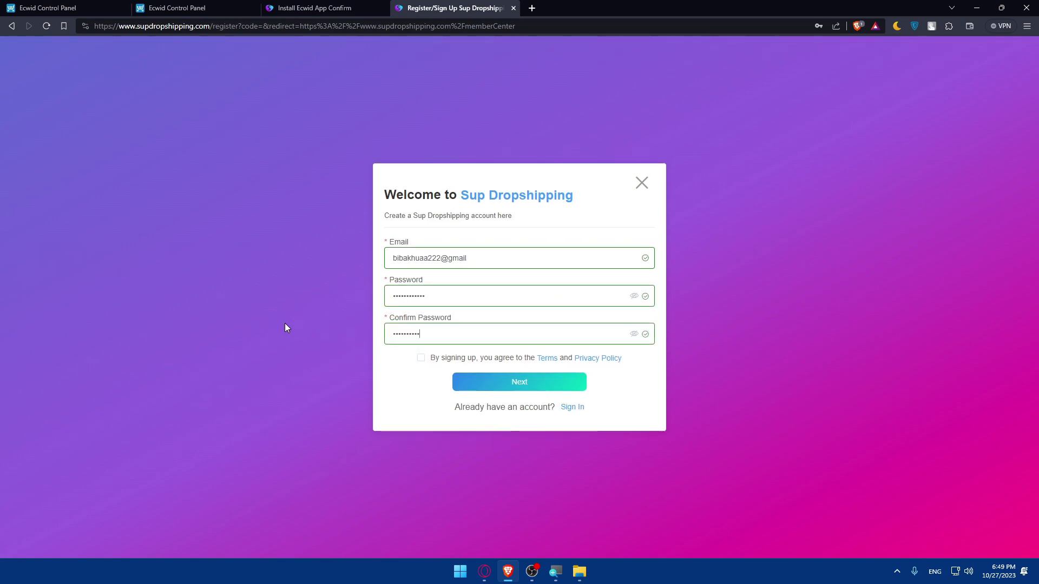
{"action": "left_click", "coordinate": [422, 358]}
{"action": "left_click", "coordinate": [525, 384]}
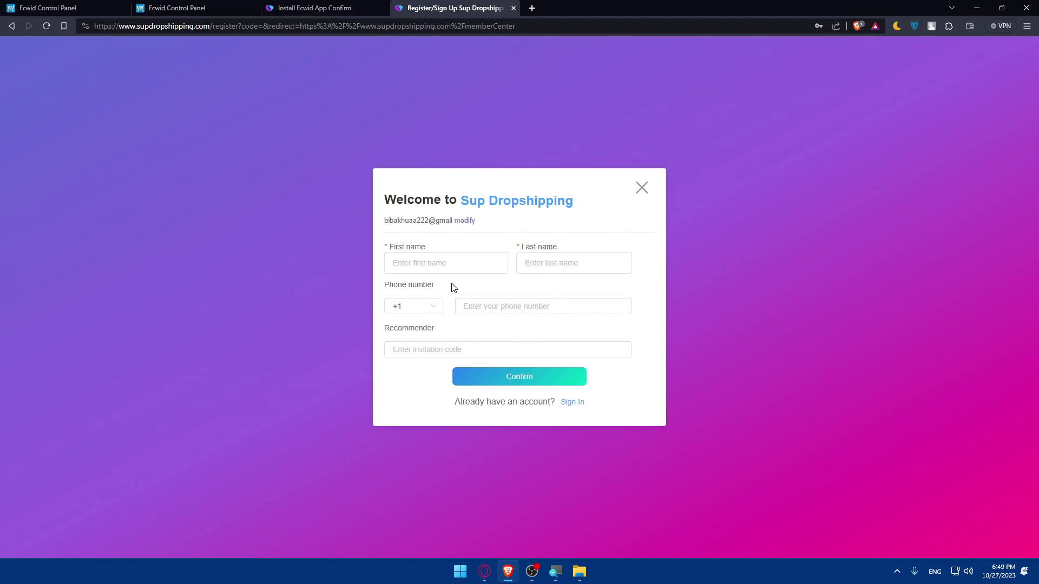
Fill in the phone number, first name, last name and invitation code 2312.
{"action": "left_click", "coordinate": [508, 306]}
{"action": "type", "text": "2015"}
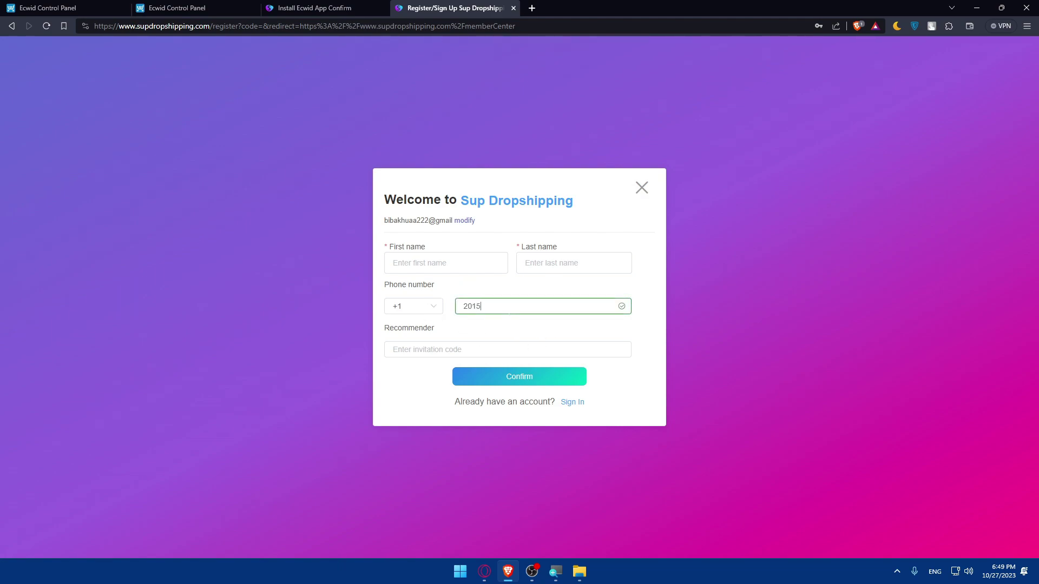
{"action": "type", "text": "55692"}
{"action": "left_click", "coordinate": [506, 348]}
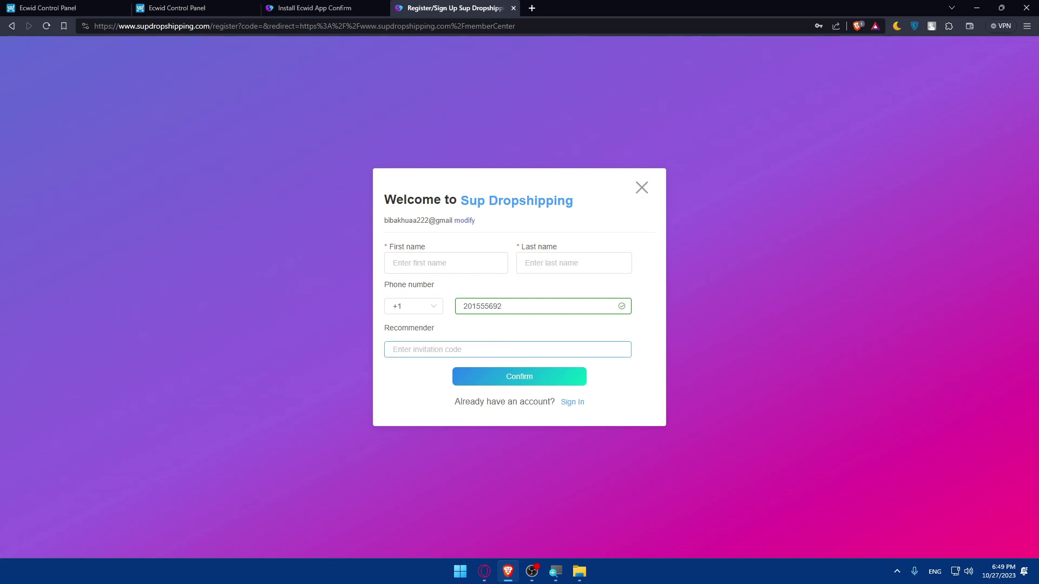
{"action": "left_click", "coordinate": [466, 265]}
{"action": "type", "text": "rerh"}
{"action": "left_click", "coordinate": [521, 269]}
{"action": "type", "text": "hdfhujrt"}
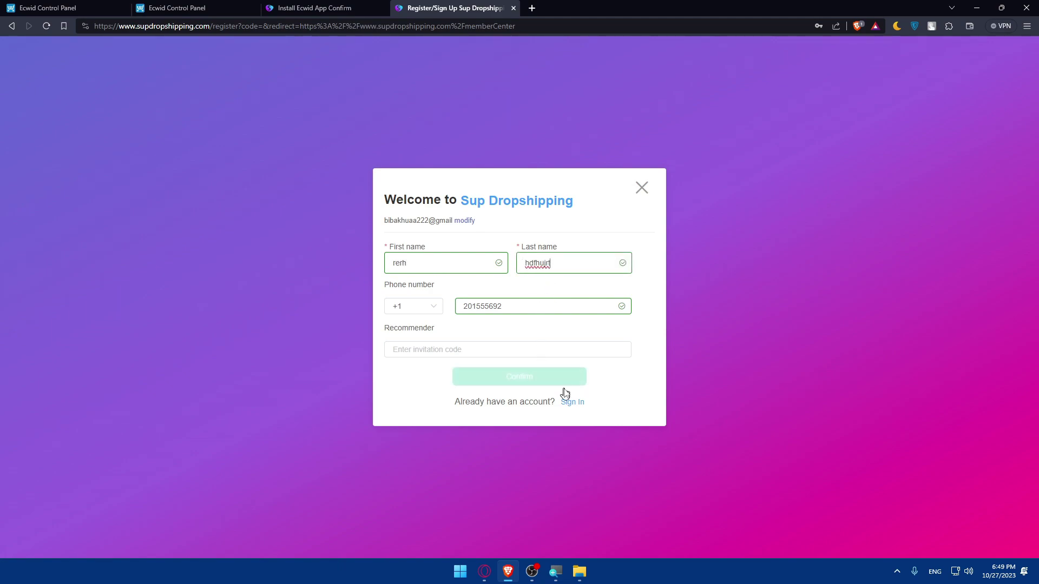
{"action": "left_click", "coordinate": [472, 350]}
{"action": "type", "text": "2312"}
Submit the personal details, then close the registration dialog after the referrer code is rejected.
{"action": "left_click", "coordinate": [478, 377]}
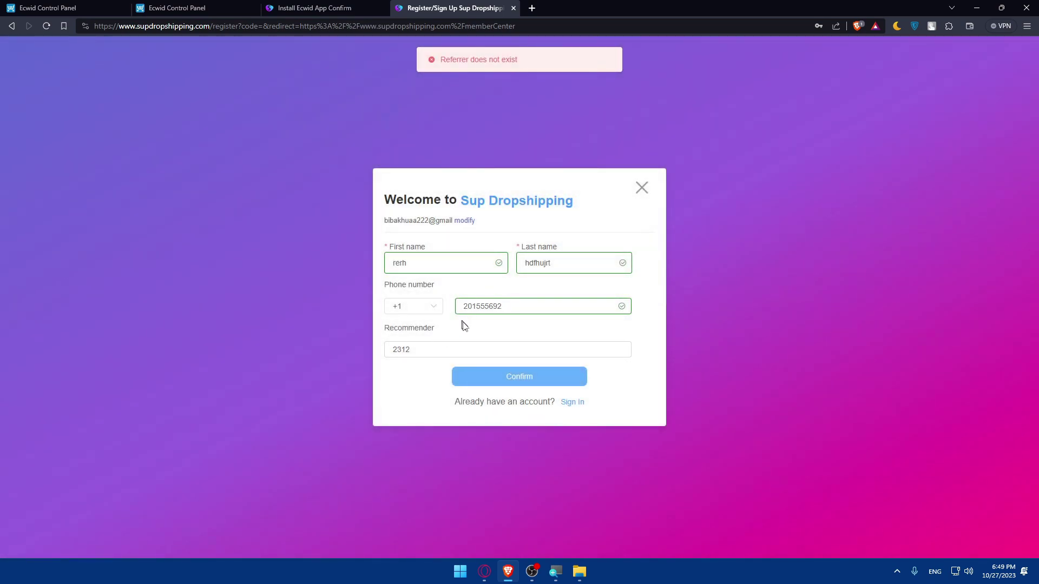
{"action": "left_click_drag", "start_coordinate": [433, 349], "coordinate": [324, 359]}
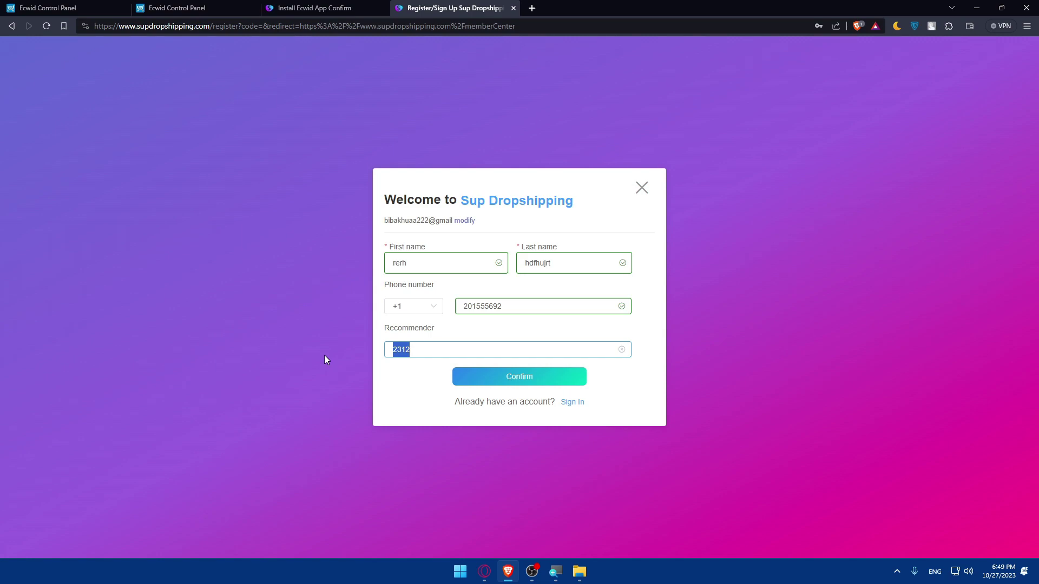
{"action": "left_click", "coordinate": [490, 320]}
{"action": "left_click_drag", "start_coordinate": [503, 306], "coordinate": [441, 304]}
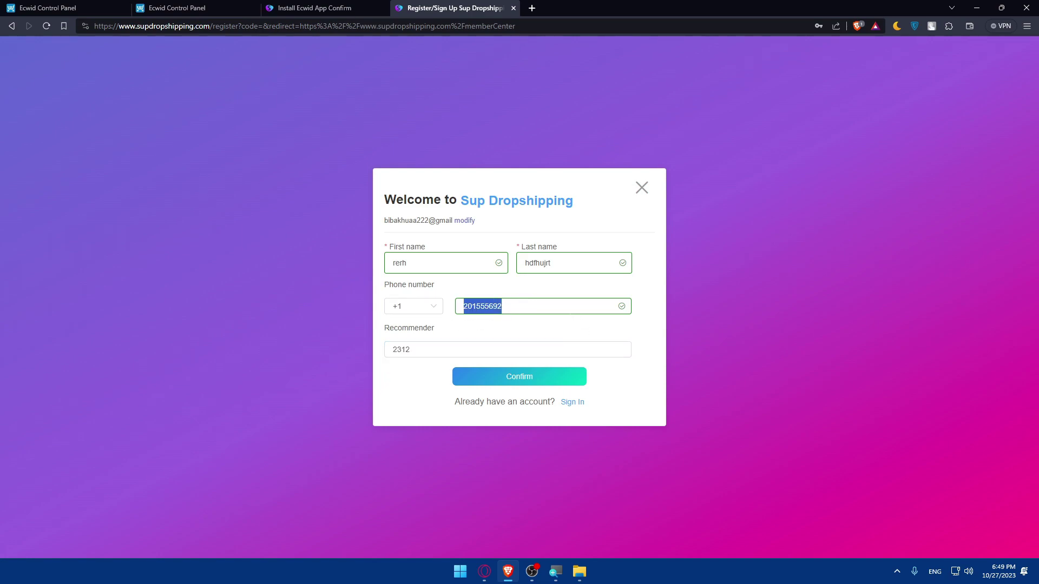
{"action": "left_click", "coordinate": [639, 187]}
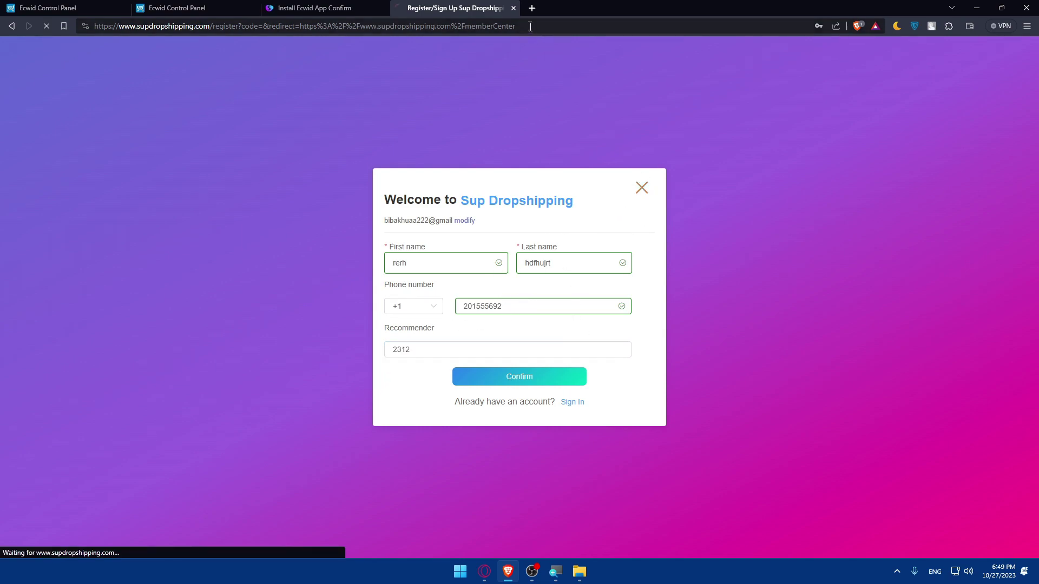
Close the leftover sign-up and install-confirmation tabs and return from bindCommerce to the App Market.
{"action": "left_click", "coordinate": [513, 8]}
{"action": "left_click", "coordinate": [384, 9]}
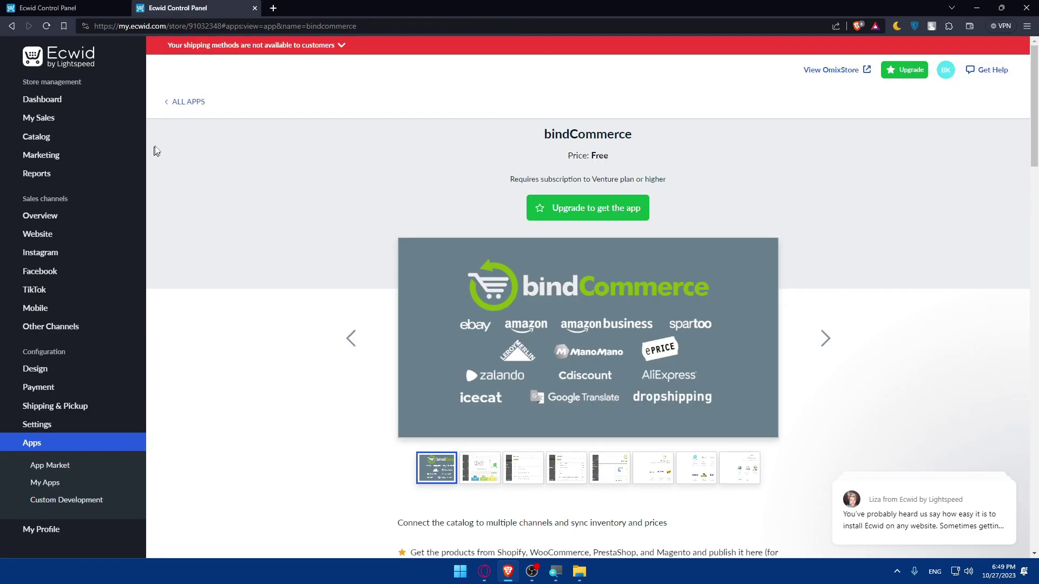
{"action": "left_click_drag", "start_coordinate": [440, 134], "coordinate": [702, 145]}
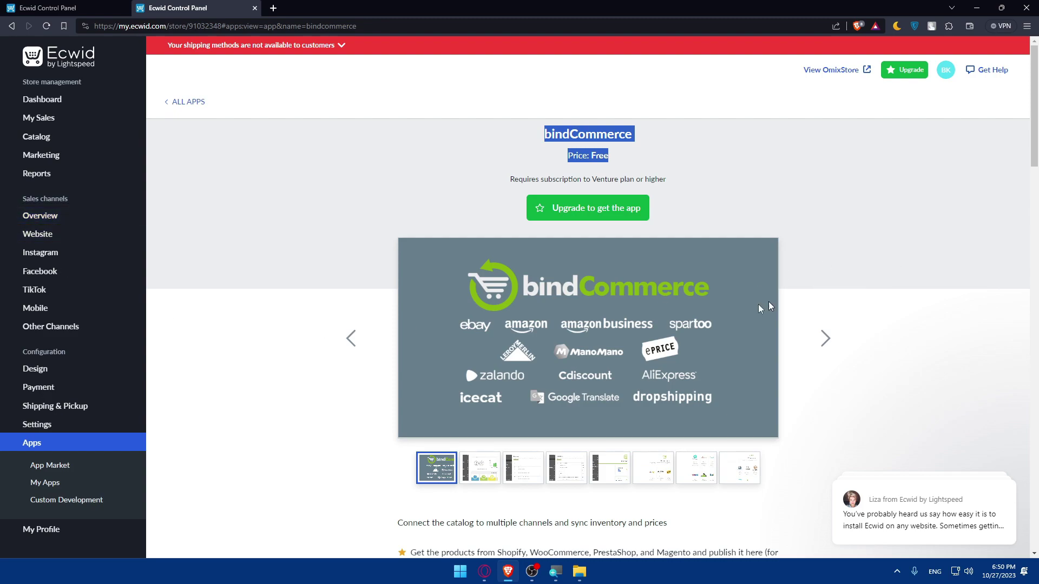
{"action": "left_click", "coordinate": [70, 464]}
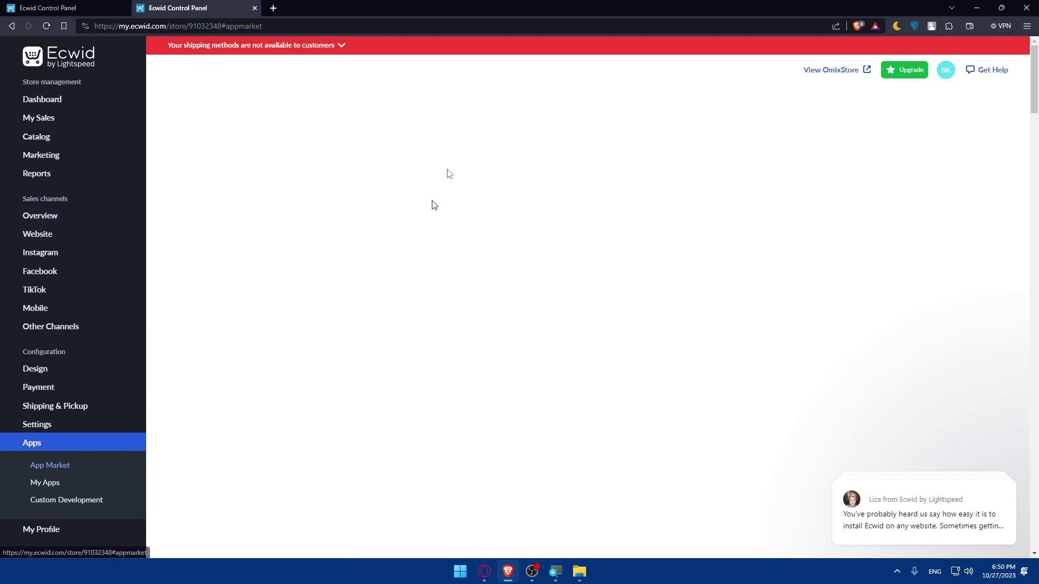